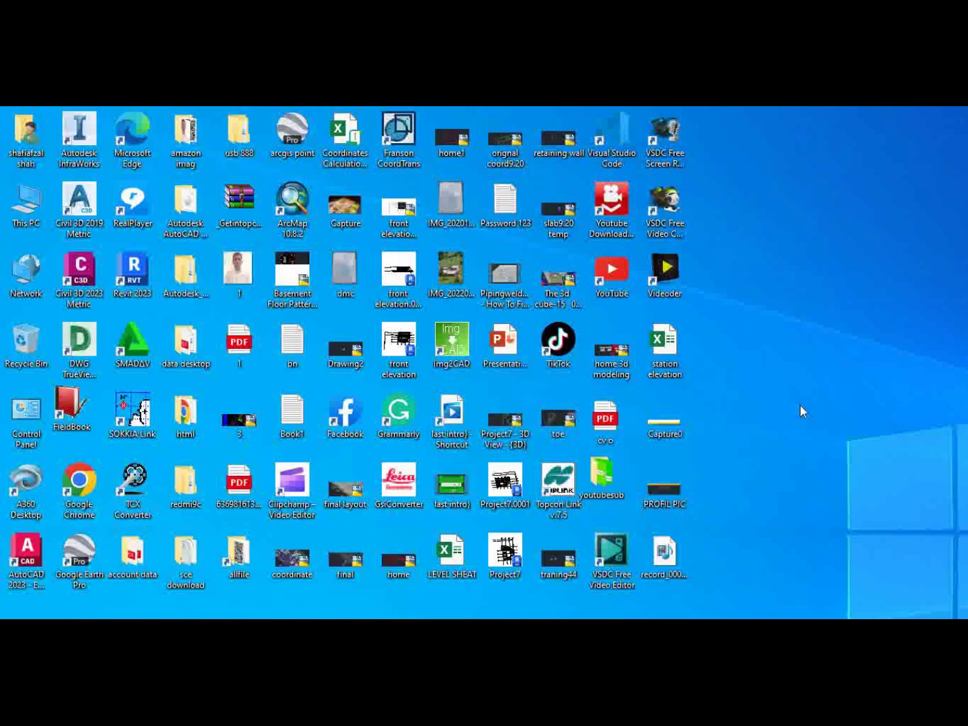
# Switch to the station elevation workbook in Excel, review its station and elevation rows, and widen column B.
pyautogui.moveTo(537, 619)
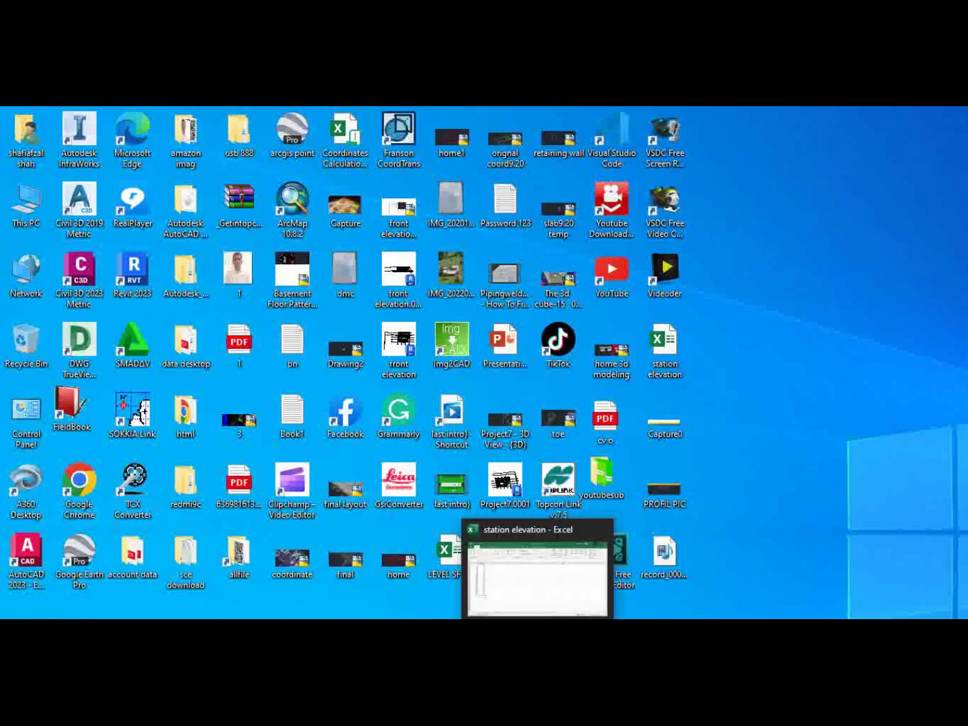
pyautogui.click(537, 619)
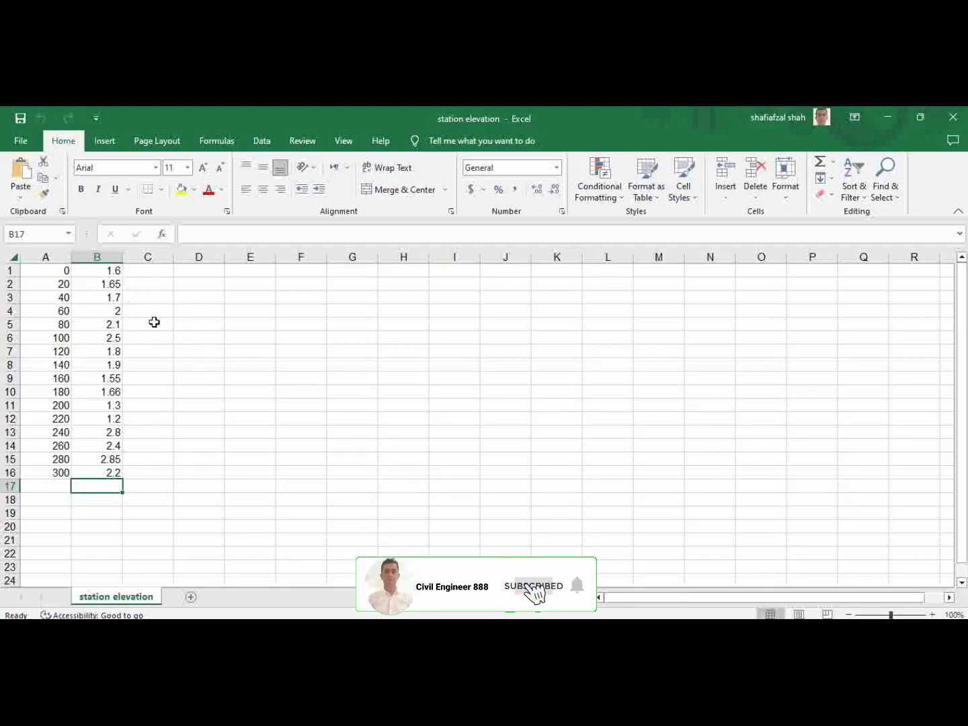
pyautogui.scroll(-2, 153, 321)
pyautogui.scroll(2, 154, 322)
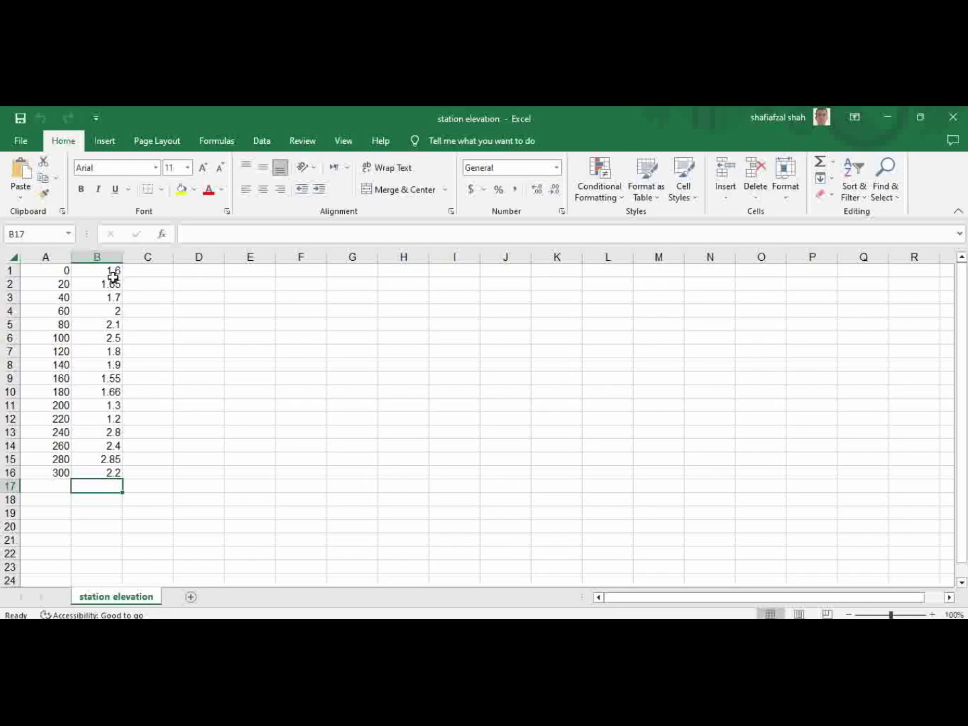
pyautogui.moveTo(131, 258); pyautogui.dragTo(156, 256)
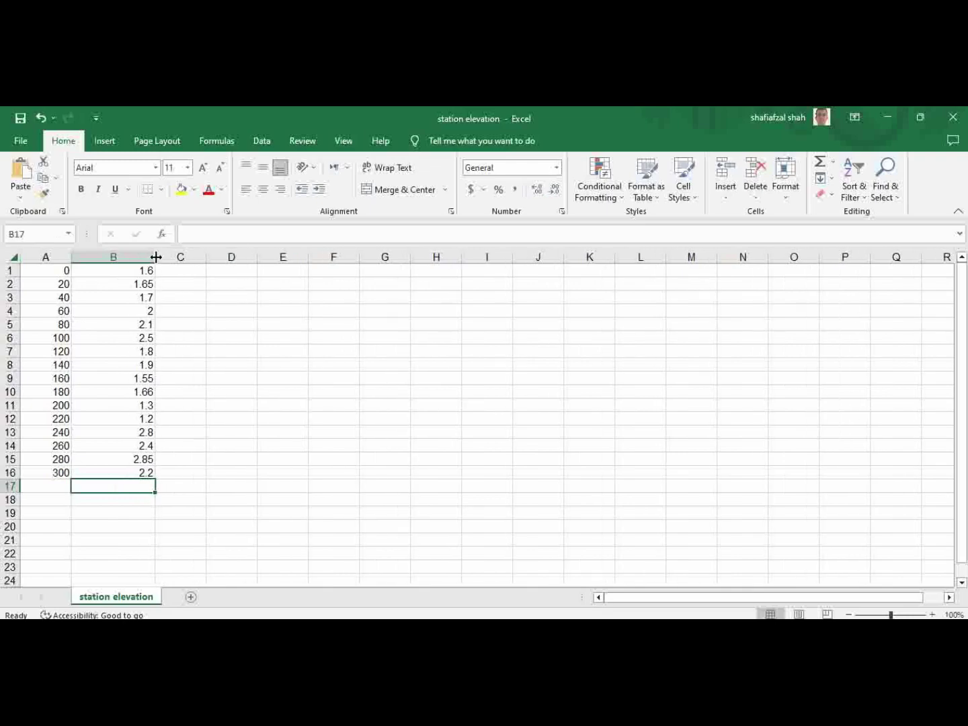
# Save the workbook to the Desktop as a Text (Tab delimited) file named station elevation and close Excel.
pyautogui.click(27, 142)
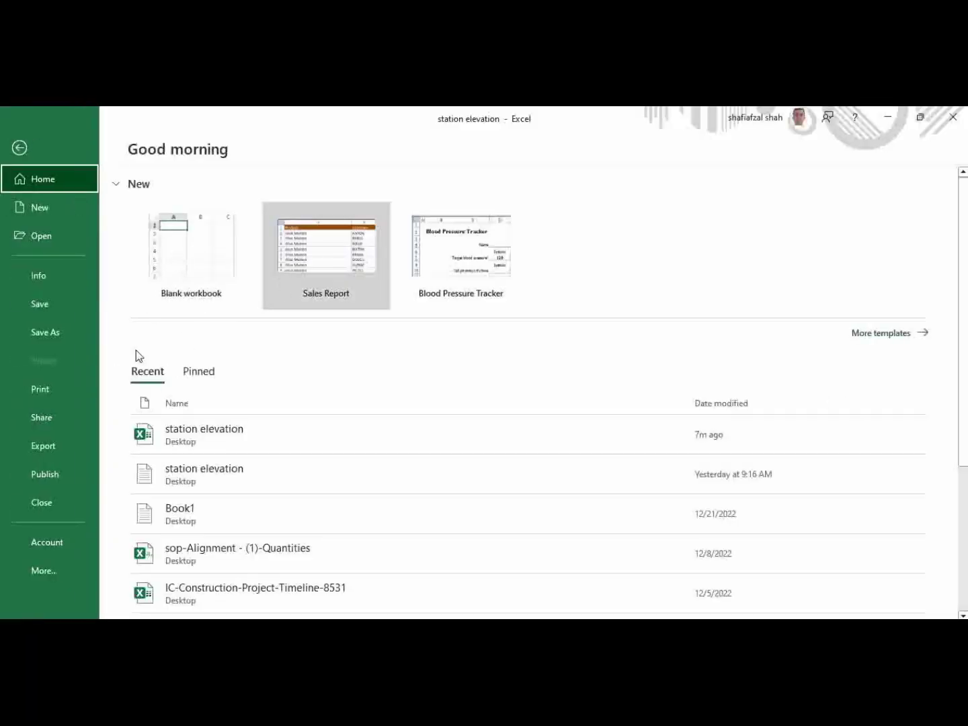
pyautogui.click(50, 332)
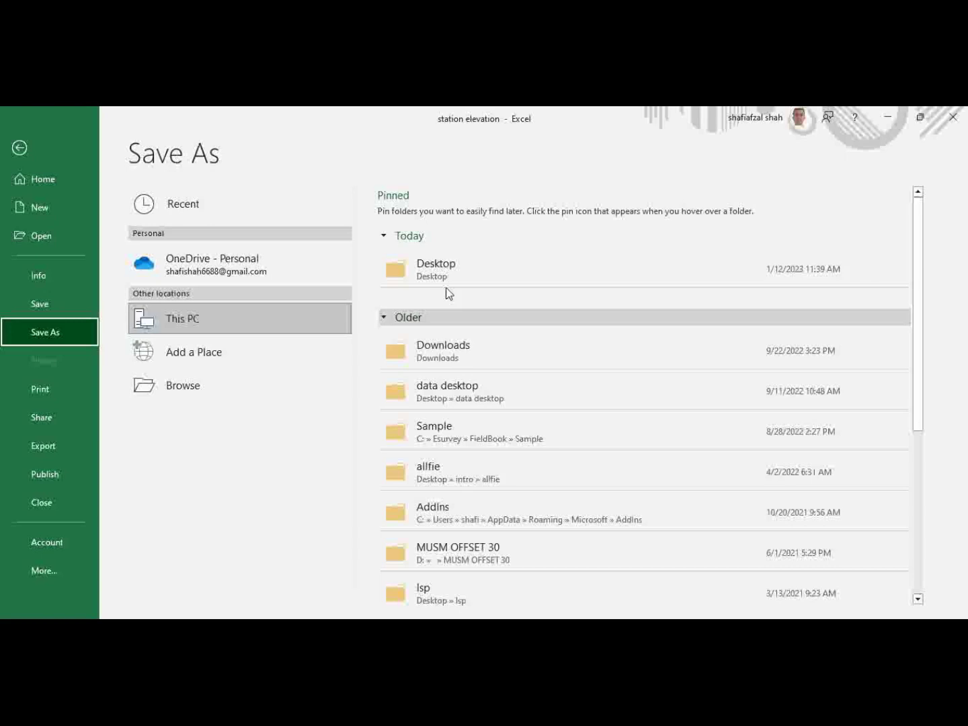
pyautogui.click(482, 268)
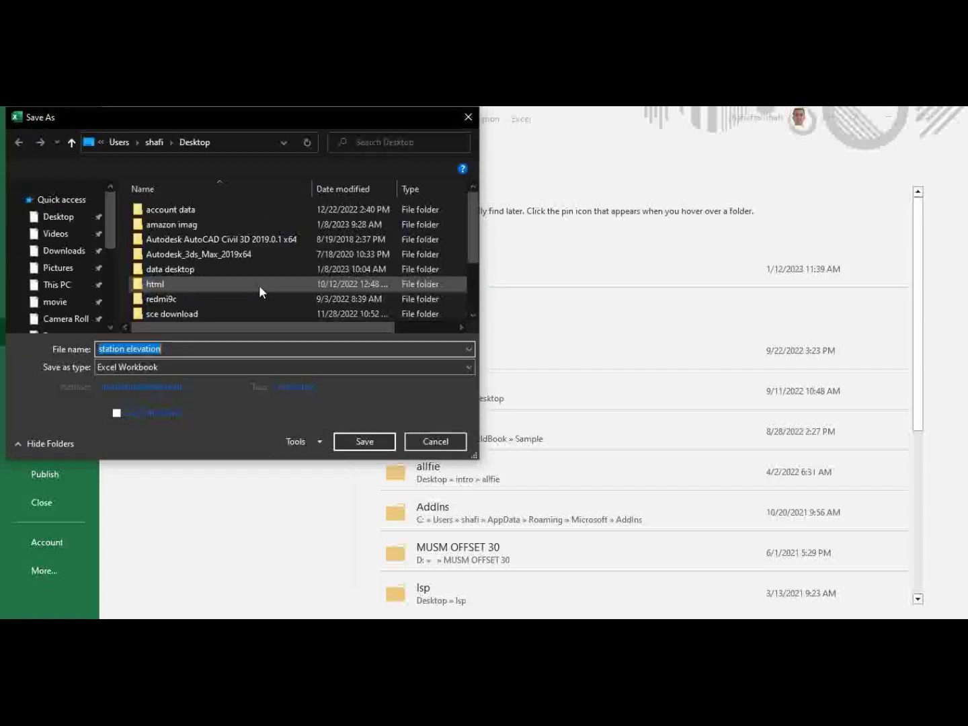
pyautogui.click(350, 367)
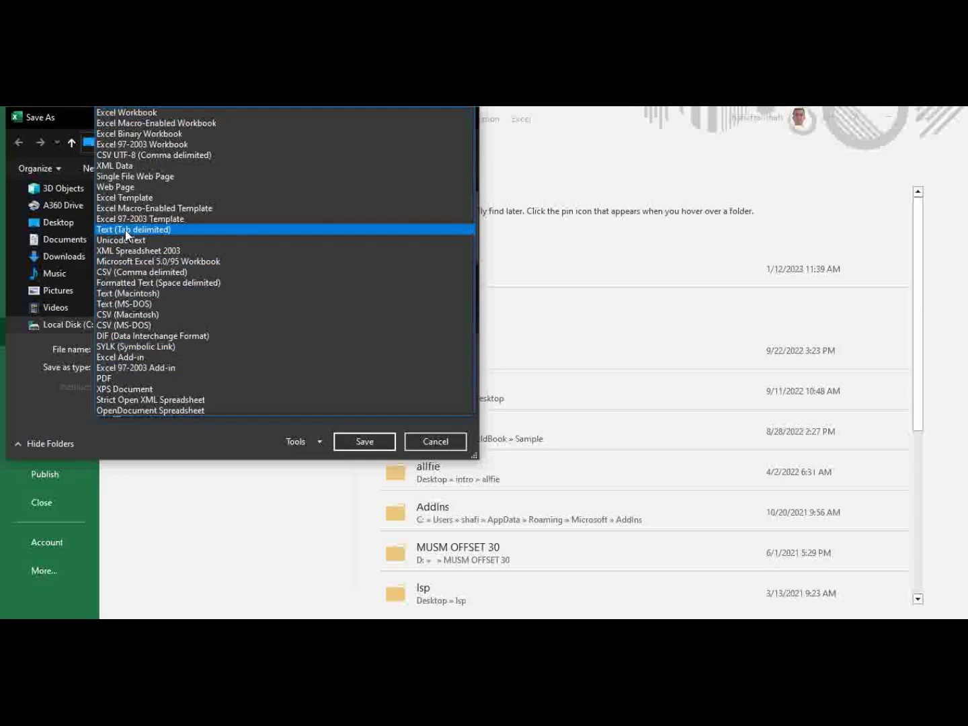
pyautogui.click(125, 230)
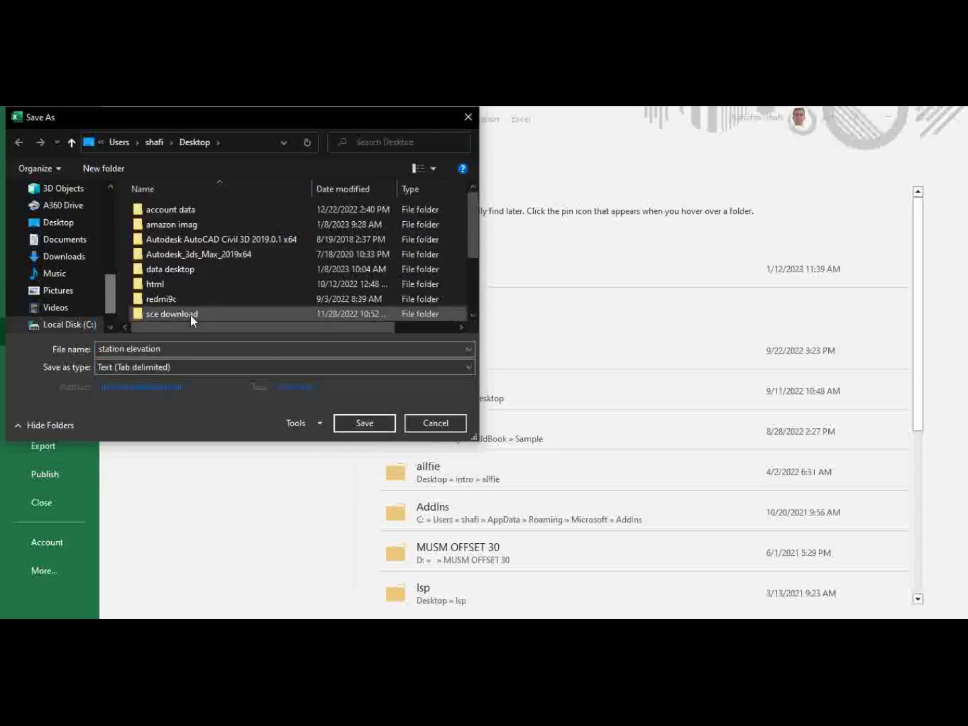
pyautogui.click(358, 421)
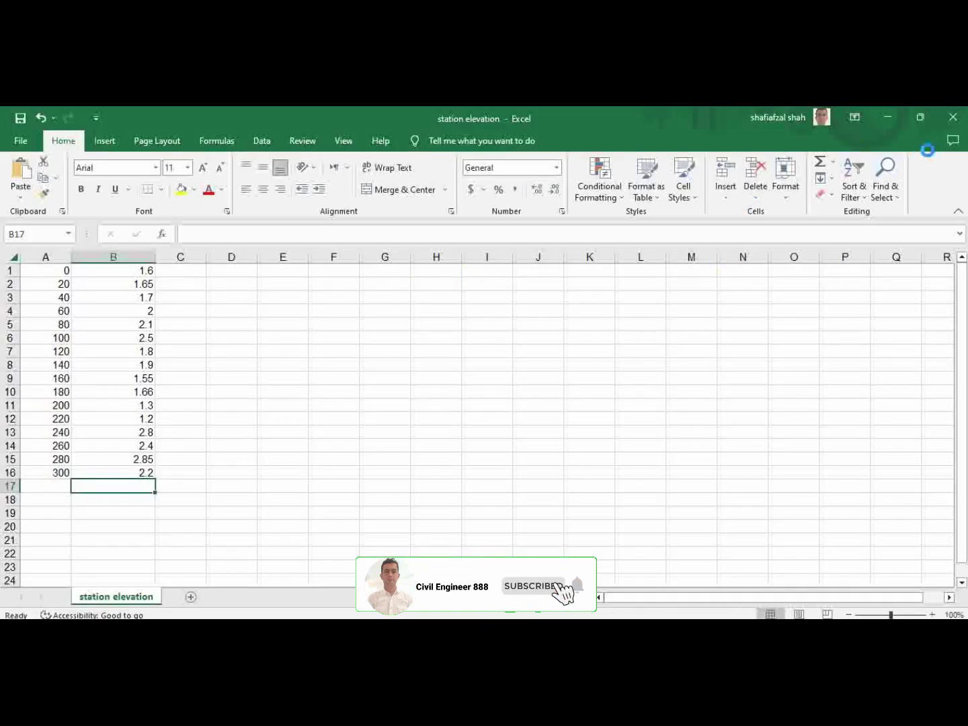
pyautogui.click(959, 117)
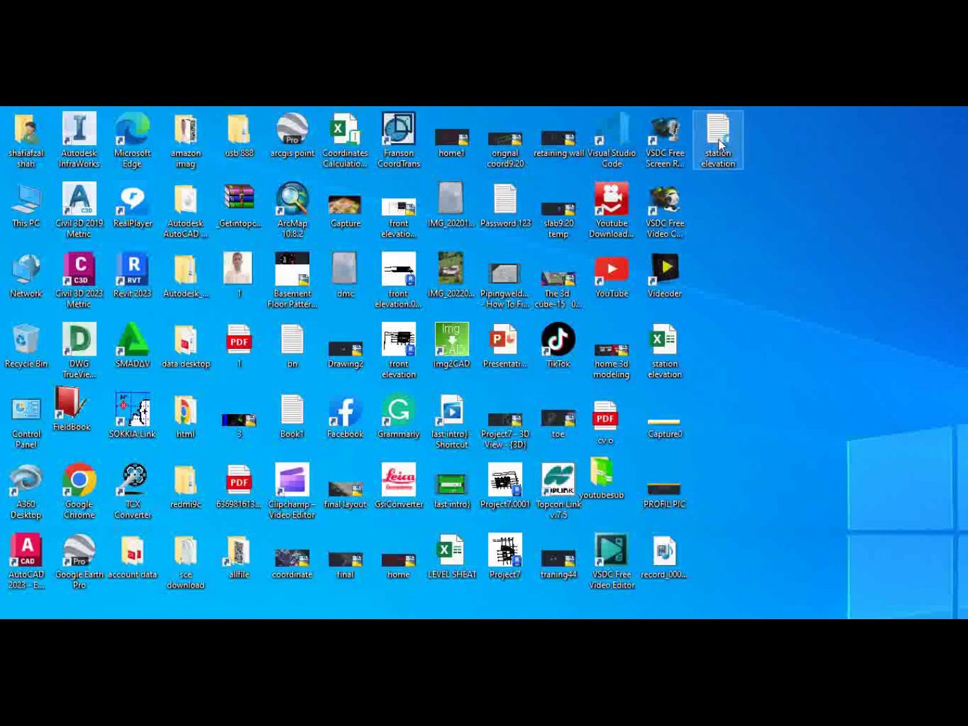
# Open the station elevation text file from the desktop and select the tab gap between 0 and 1.6.
pyautogui.click(720, 144)
pyautogui.press('Return')
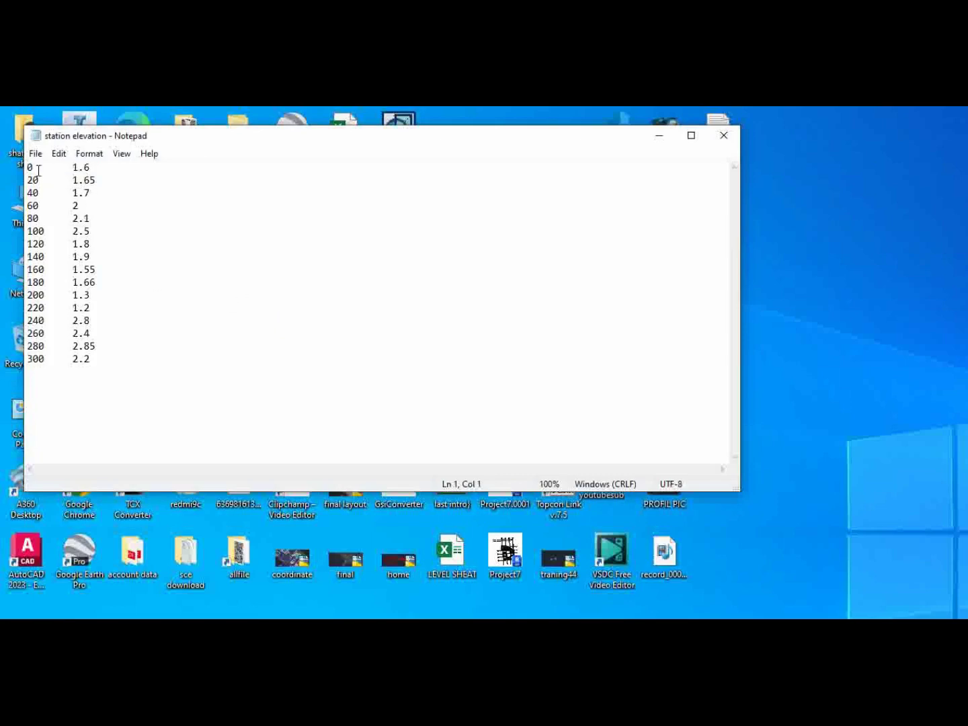
pyautogui.moveTo(39, 171); pyautogui.dragTo(61, 168)
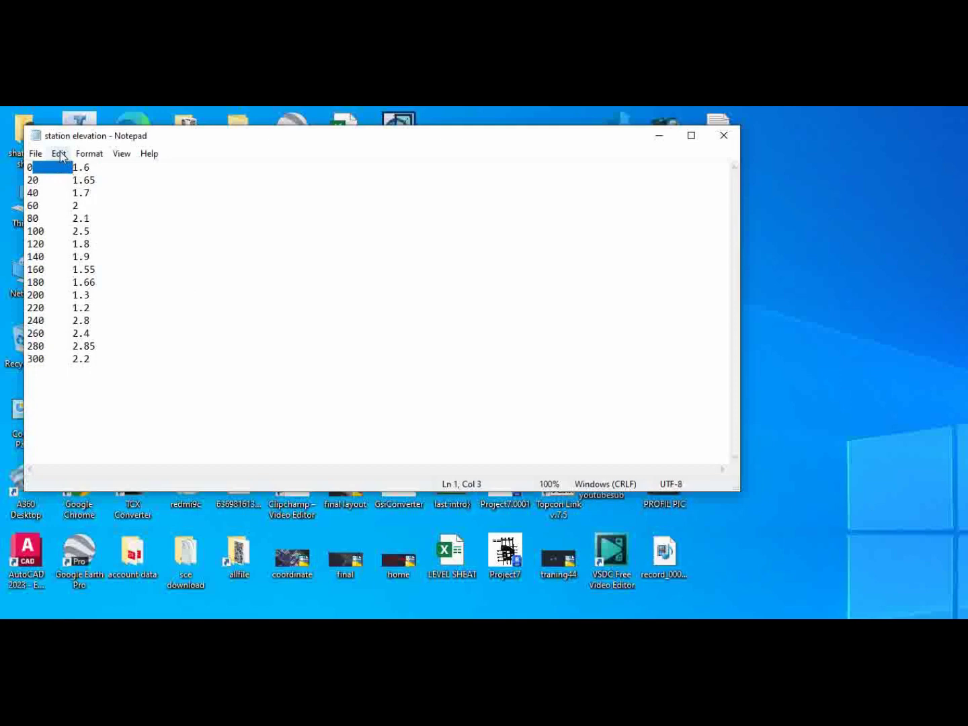
# Start a Replace operation and use the tab gap copied from the first row as the search text.
pyautogui.click(61, 156)
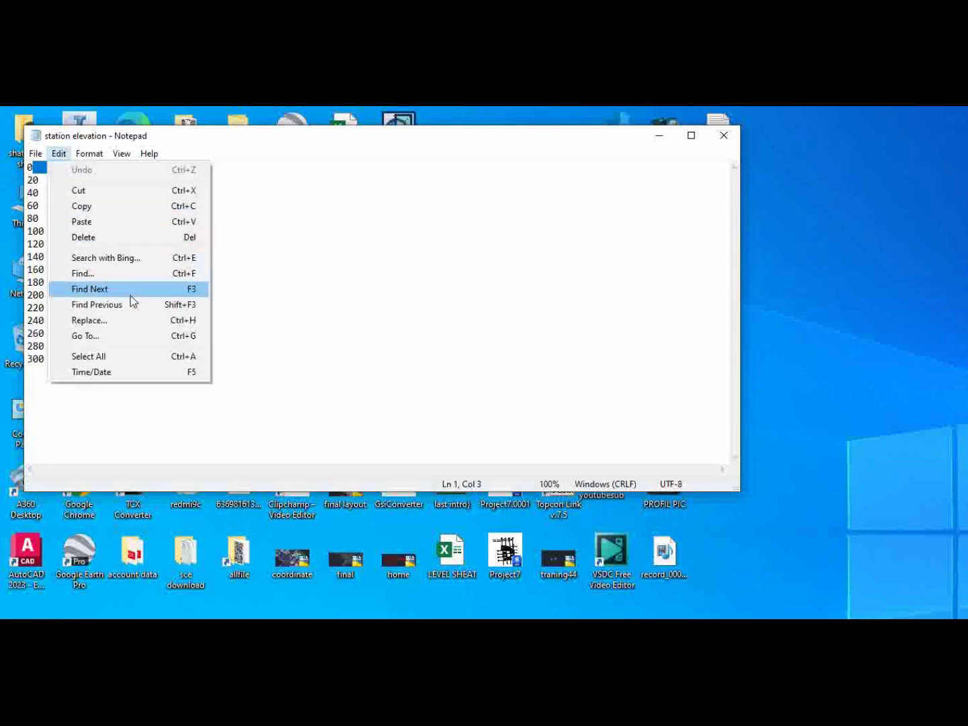
pyautogui.click(117, 324)
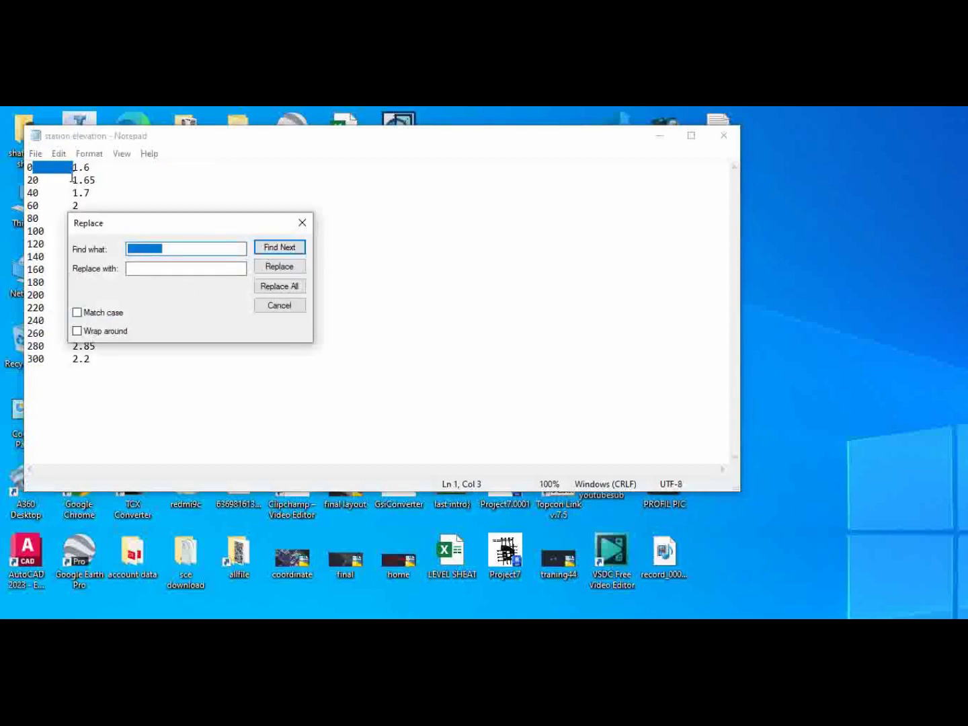
pyautogui.click(175, 249)
pyautogui.press('BackSpace')
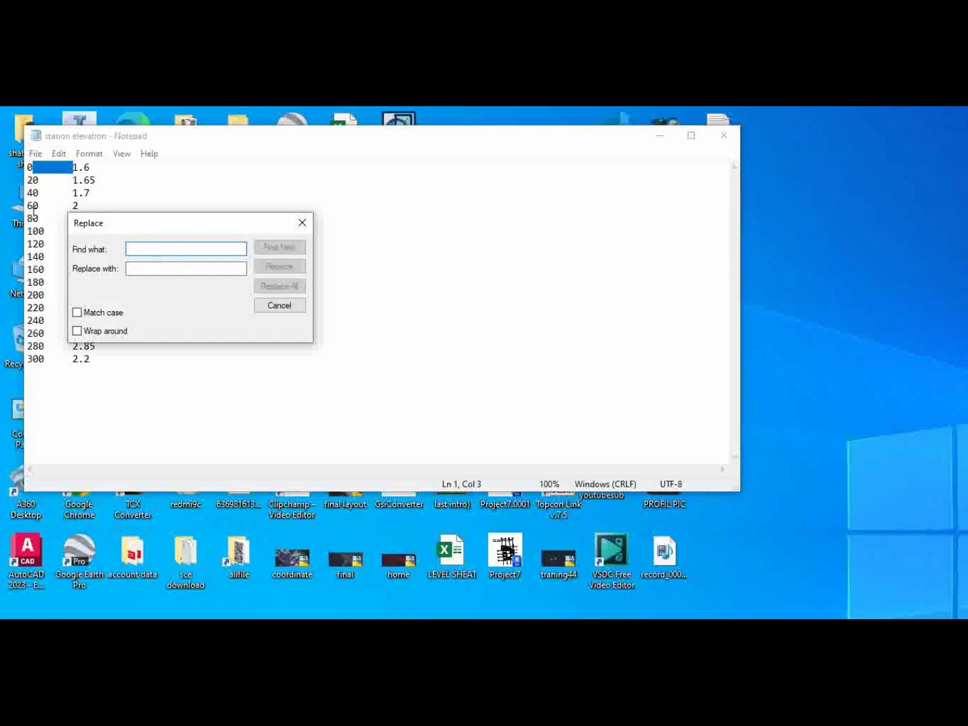
pyautogui.rightClick(53, 174)
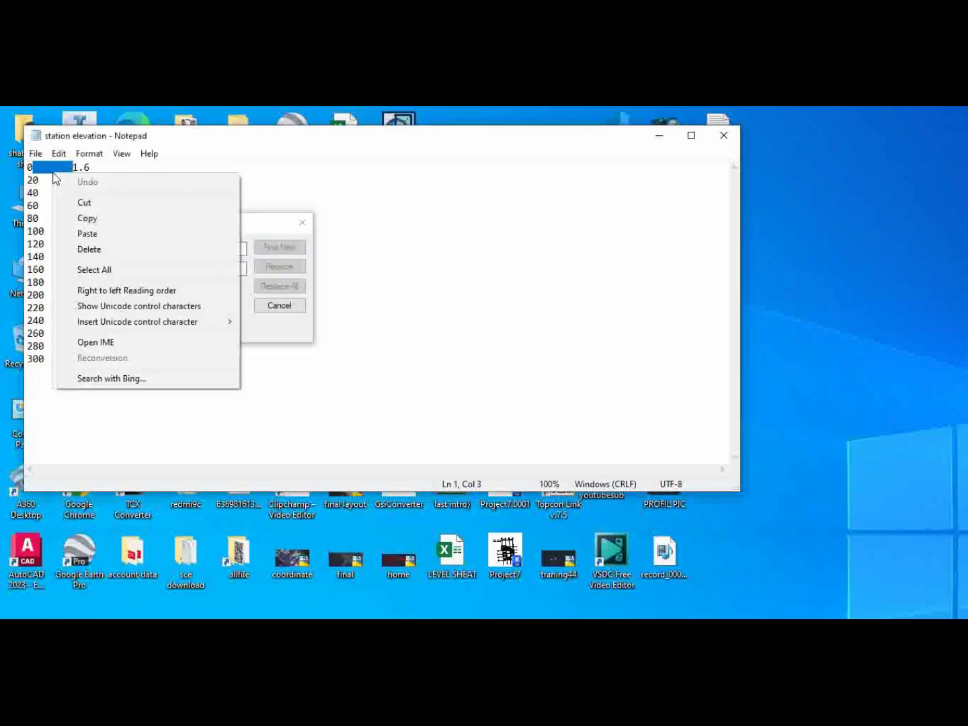
pyautogui.click(91, 219)
pyautogui.click(138, 248)
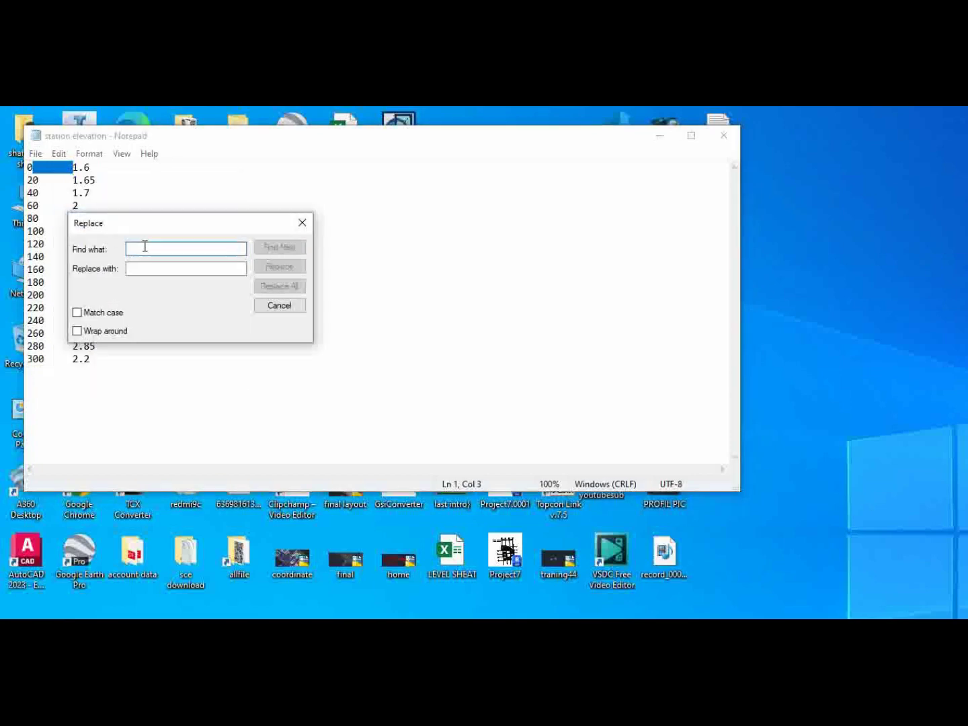
pyautogui.rightClick(138, 248)
pyautogui.click(178, 308)
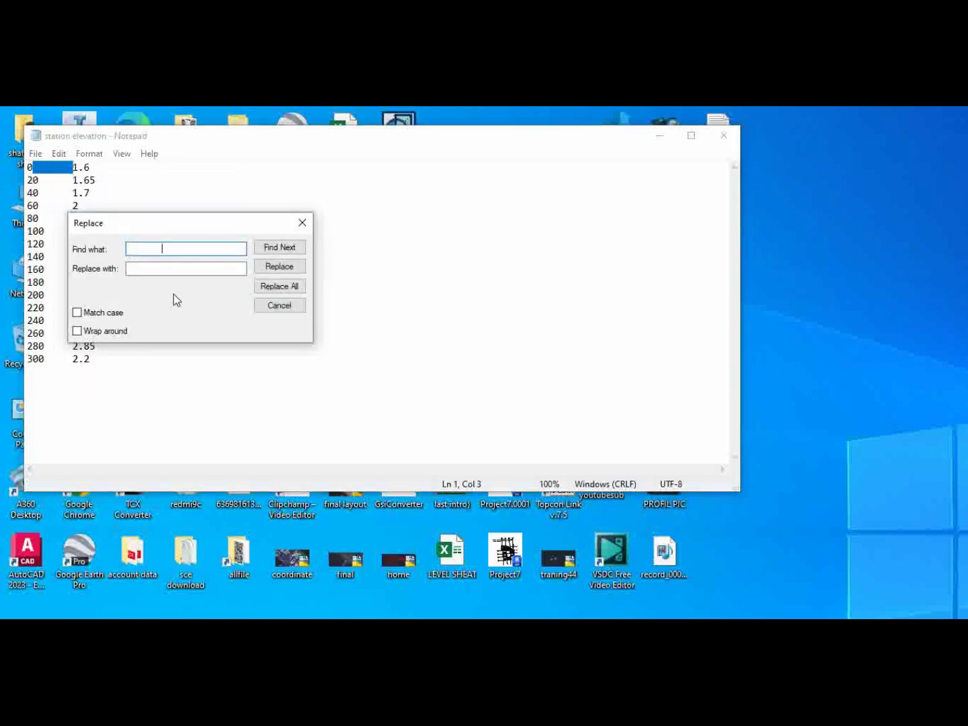
# Replace all tab gaps in the file with a single space and close the Replace dialog.
pyautogui.click(152, 267)
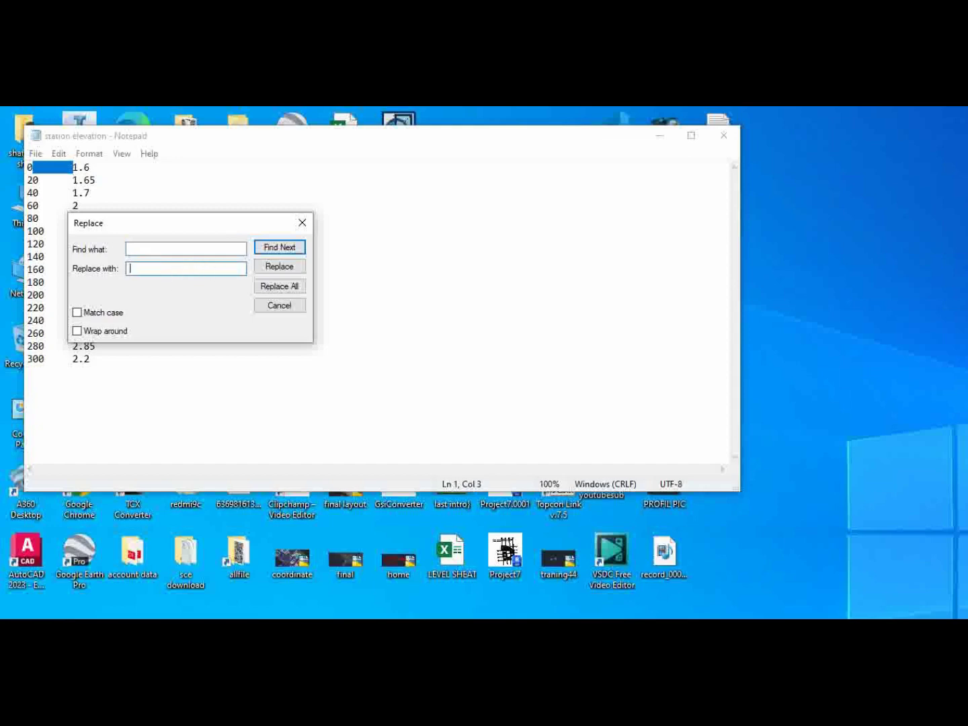
pyautogui.click(279, 287)
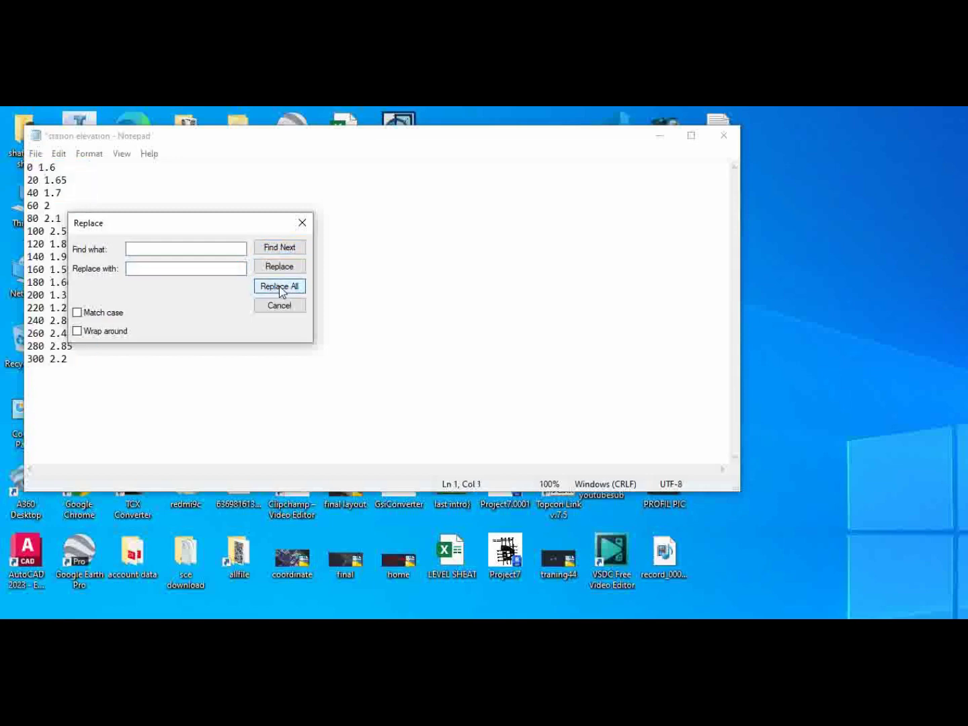
pyautogui.click(303, 223)
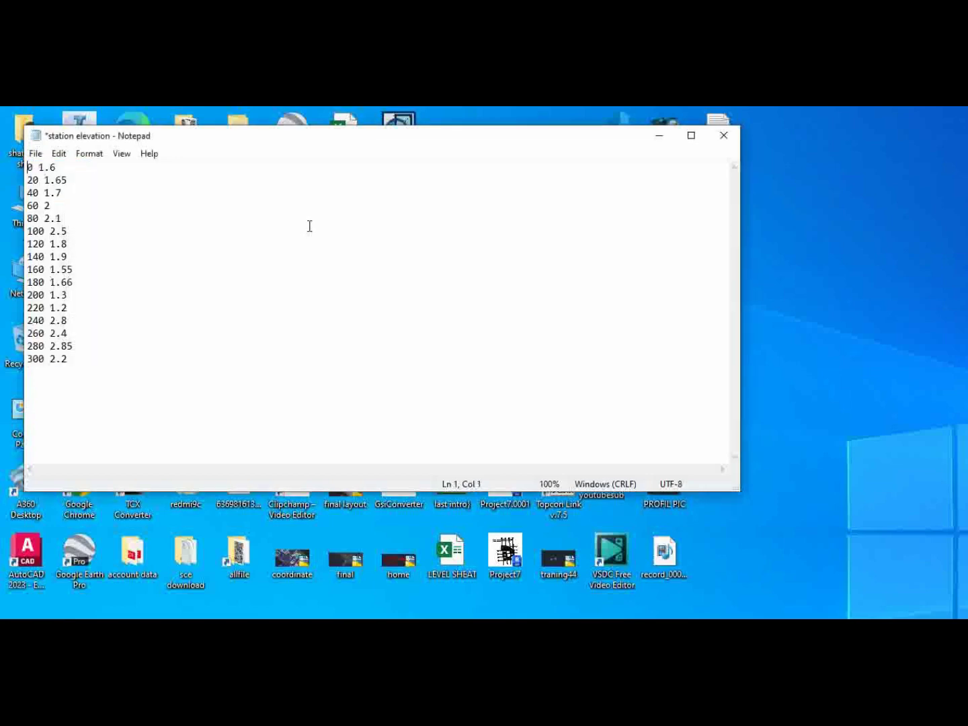
# Save and close the space-separated text file, and reopen it briefly to check its contents.
pyautogui.click(34, 153)
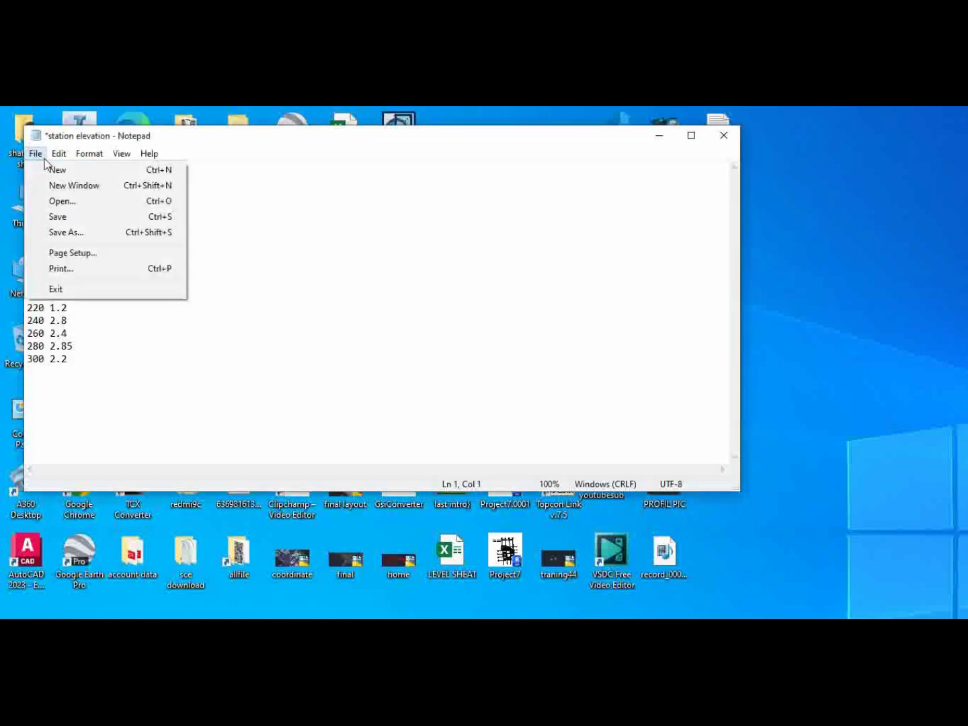
pyautogui.click(78, 218)
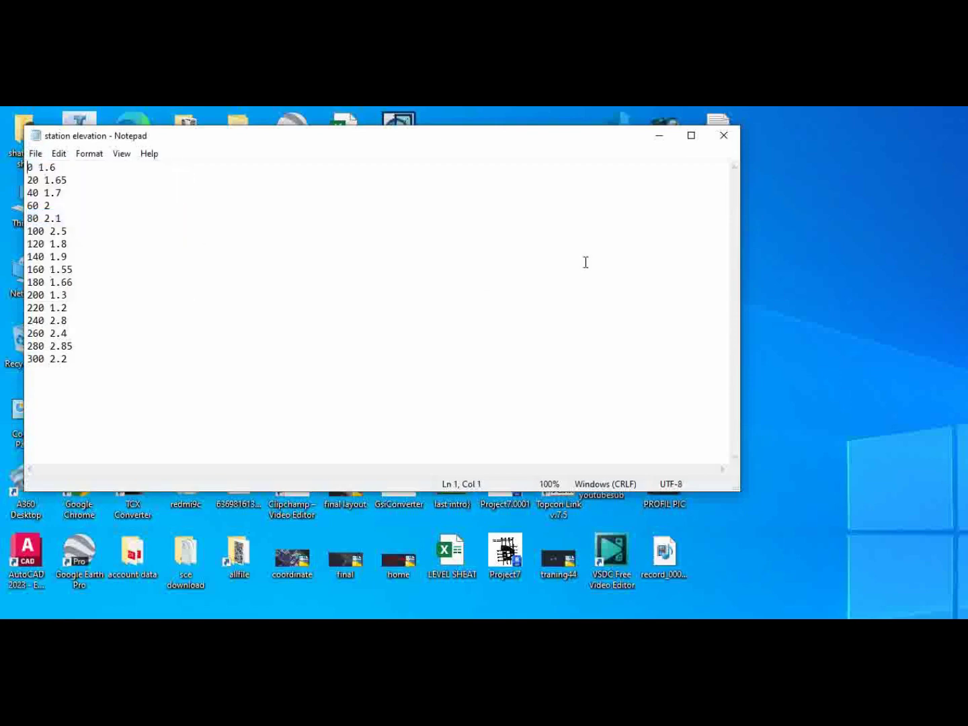
pyautogui.click(724, 138)
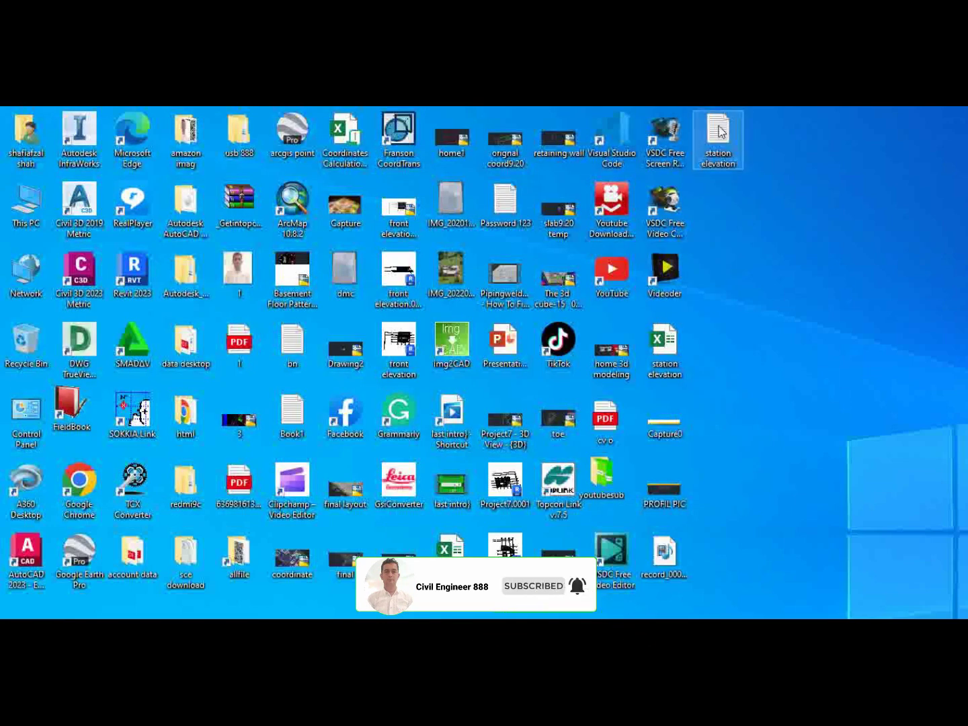
pyautogui.doubleClick(718, 140)
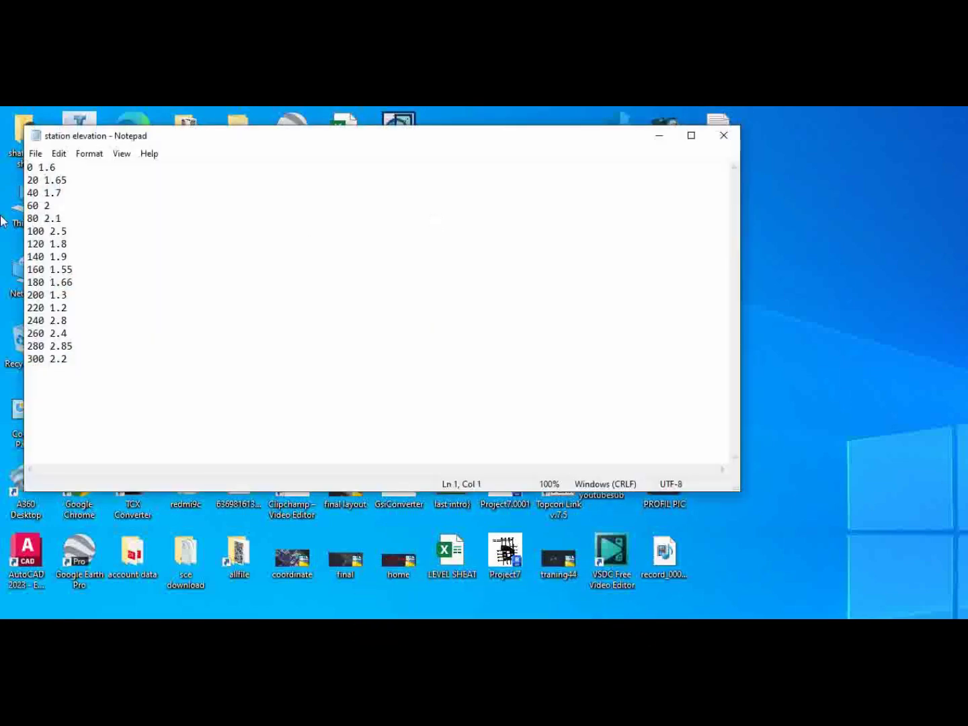
pyautogui.click(725, 137)
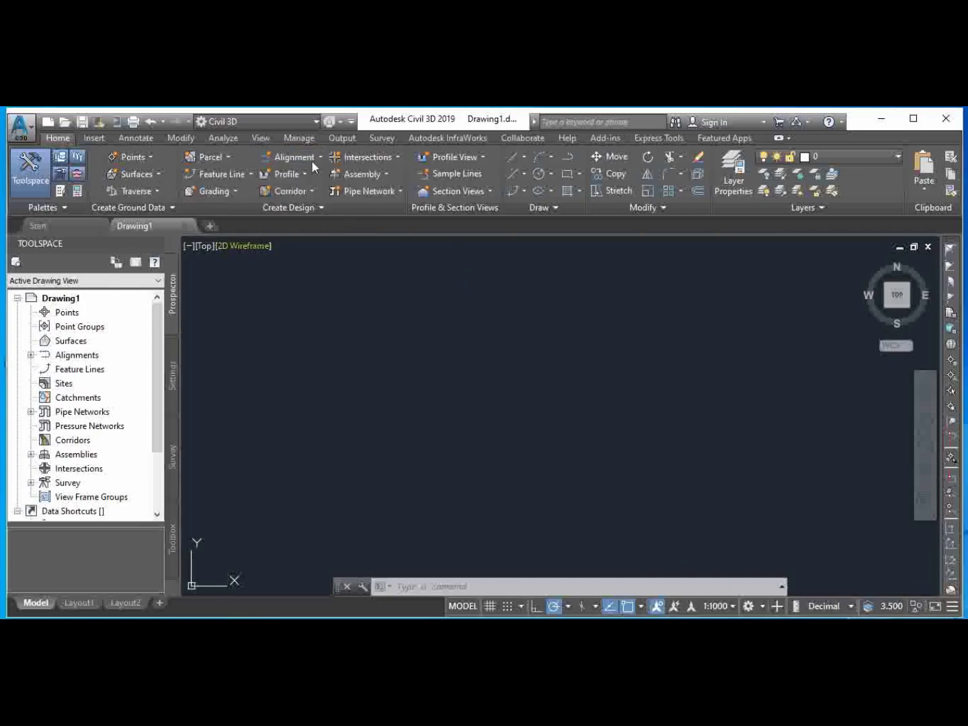
# In Civil 3D, create a centerline alignment by layout with the Proposed style and the All Labels label set.
pyautogui.click(316, 157)
pyautogui.click(324, 178)
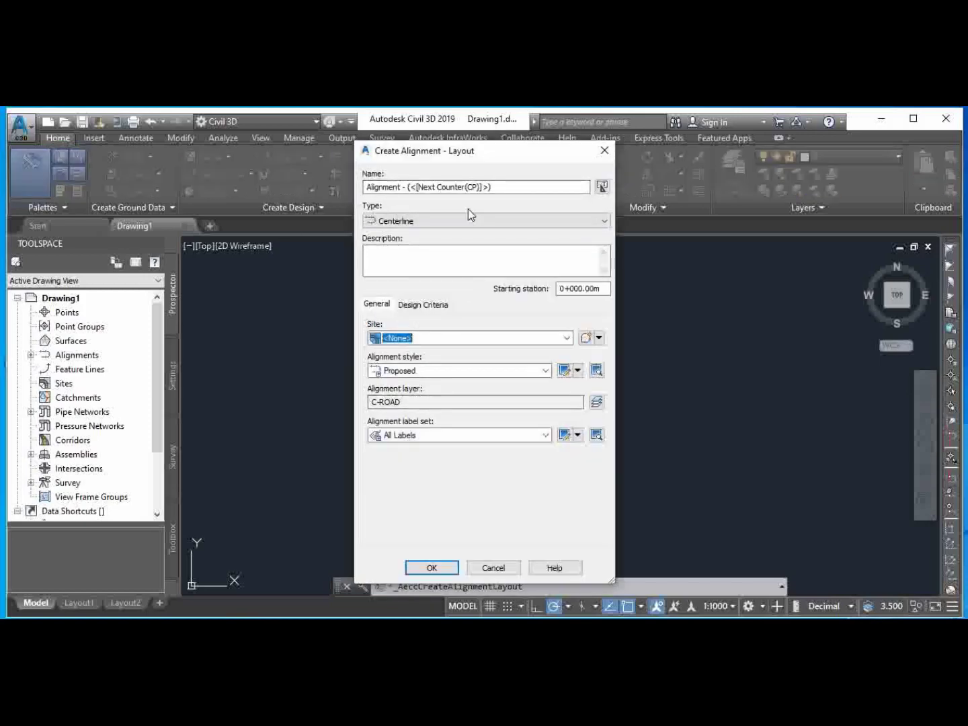
pyautogui.click(439, 569)
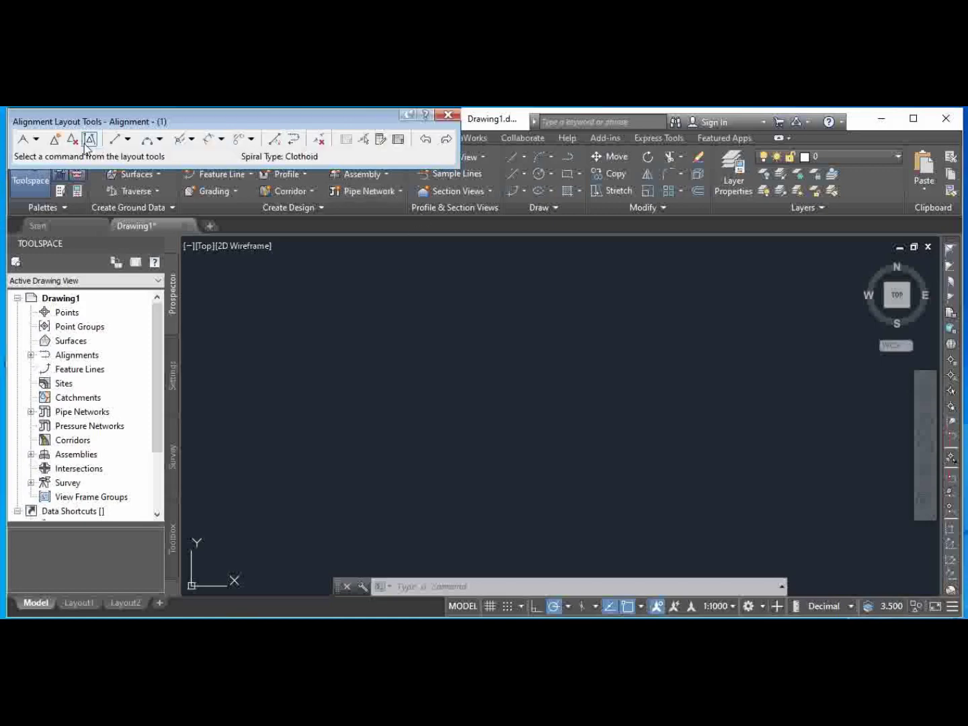
# Draw the alignment as a single tangent 300 m long using Tangent-Tangent (With curves), sloping slightly upward in the drawing.
pyautogui.click(35, 139)
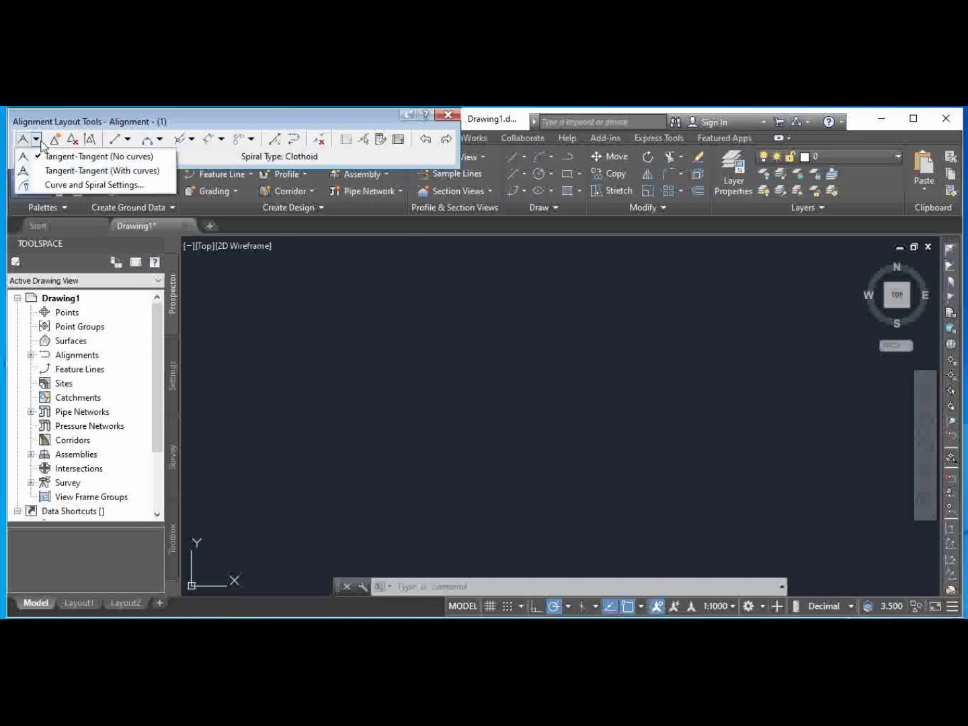
pyautogui.click(76, 172)
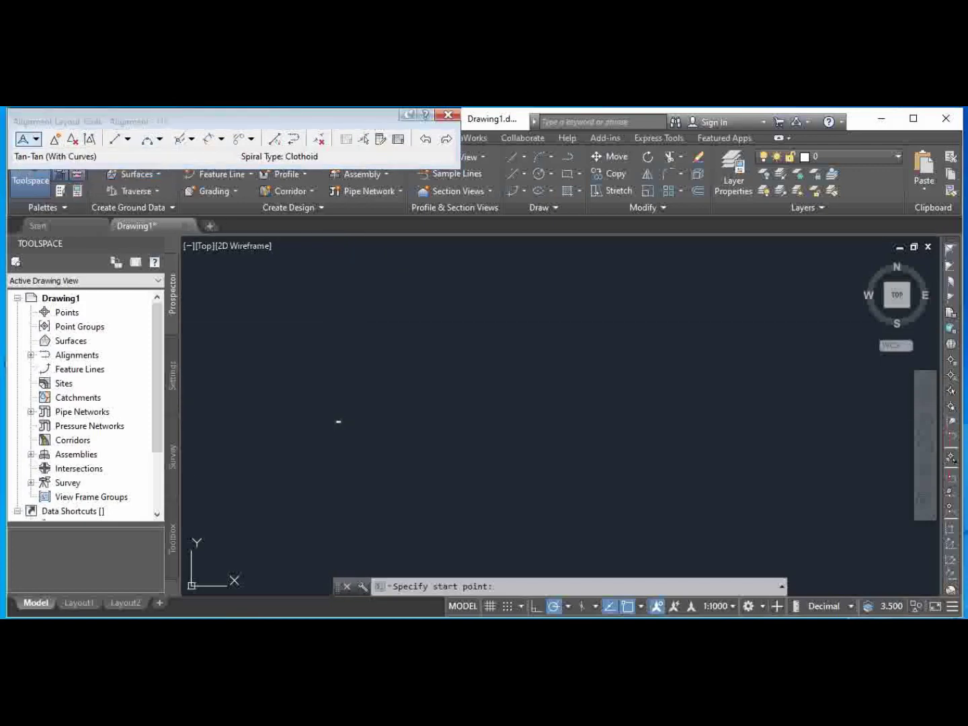
pyautogui.click(338, 420)
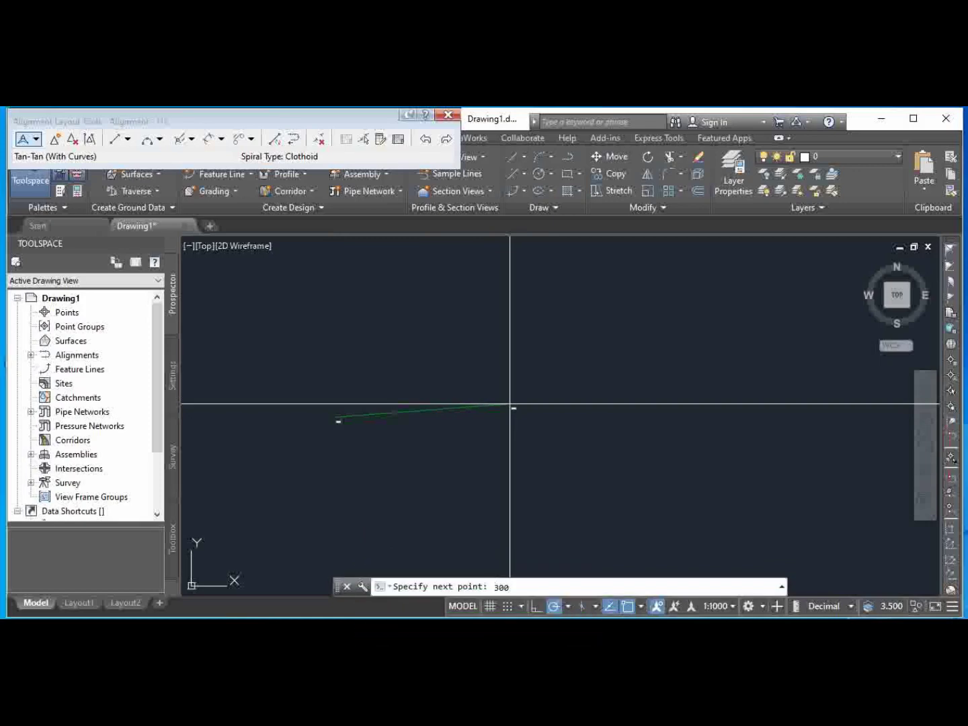
pyautogui.press('Return')
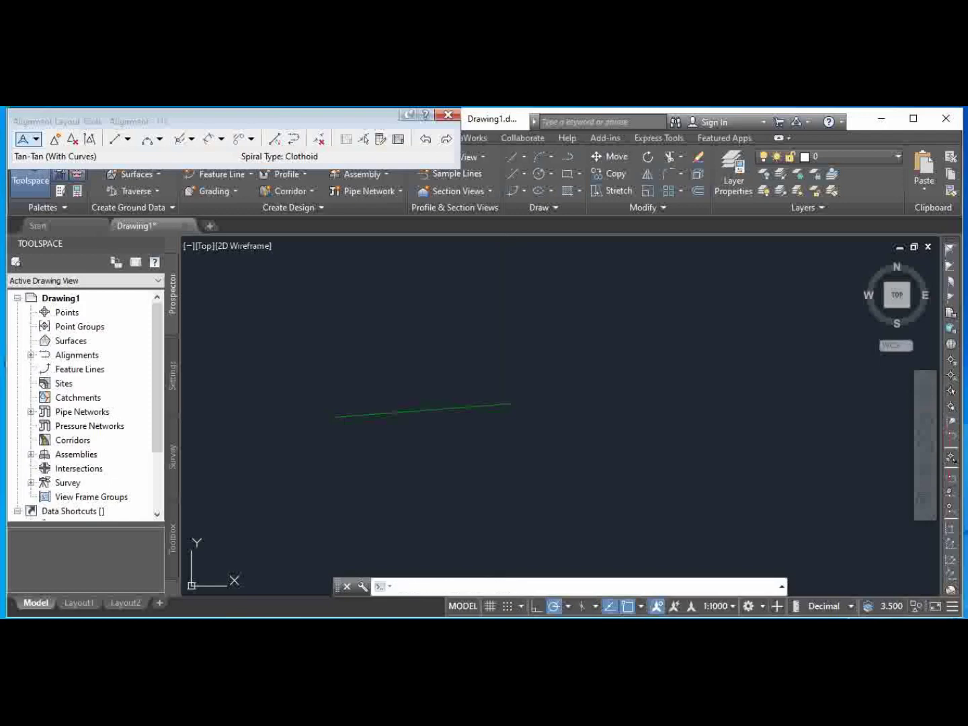
pyautogui.scroll(-5, 336, 416)
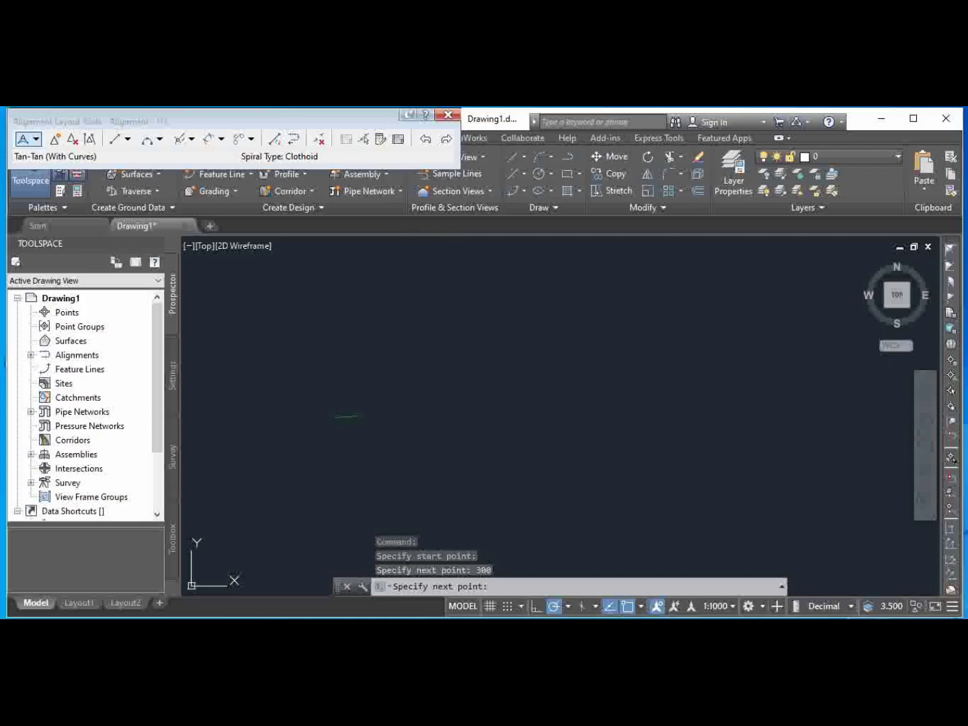
pyautogui.press('Escape')
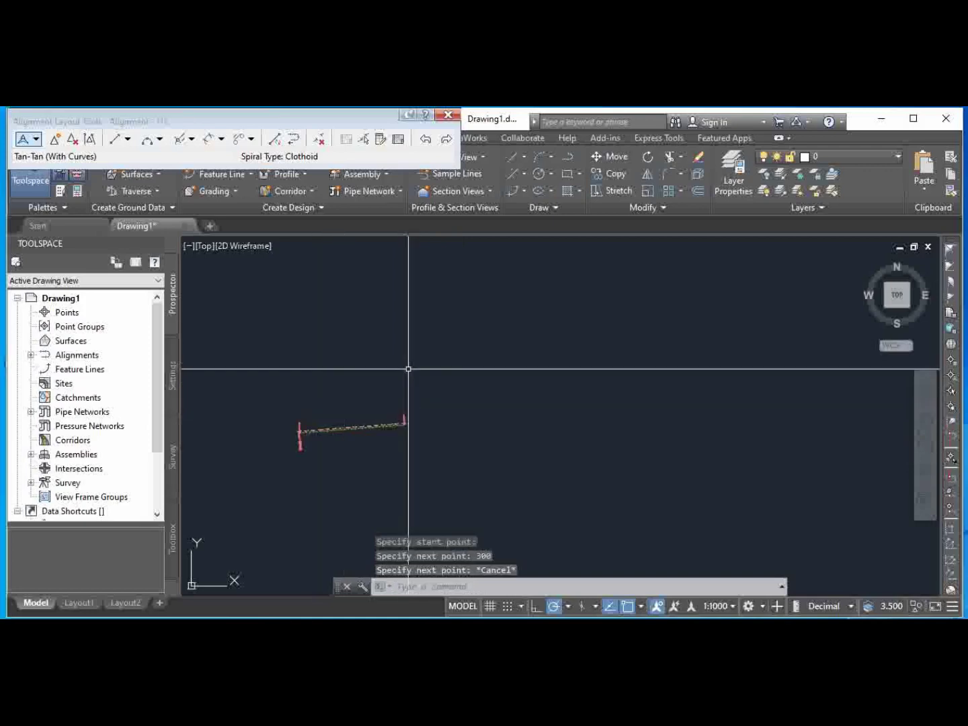
# Check the drawn alignment along its full length and close the alignment layout tools.
pyautogui.scroll(-2, 409, 373)
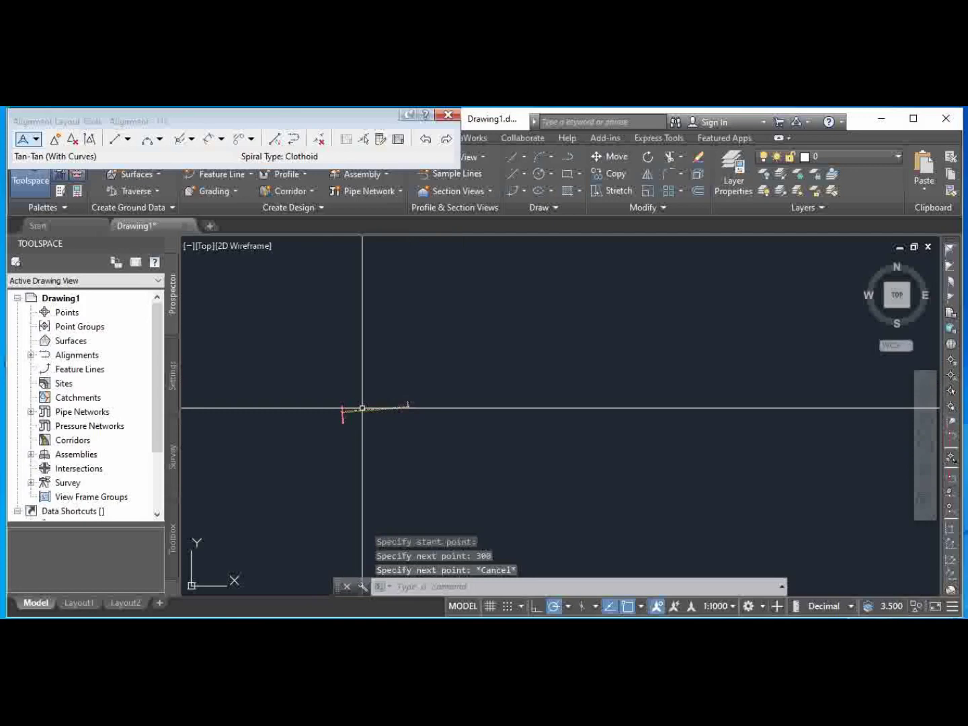
pyautogui.scroll(5, 363, 404)
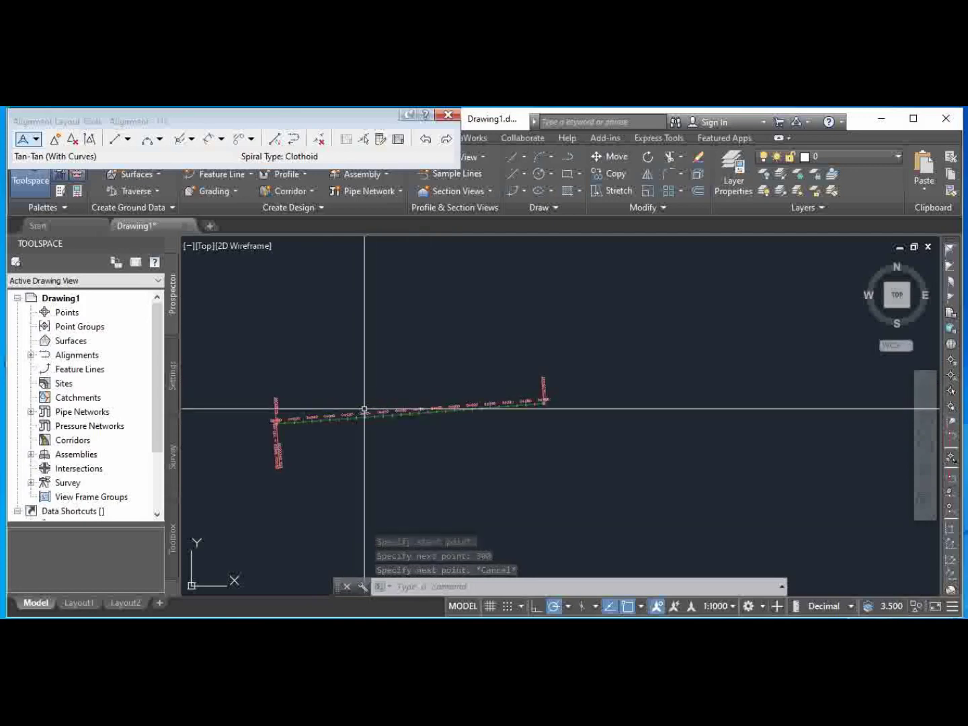
pyautogui.press('Escape')
pyautogui.press('Escape')
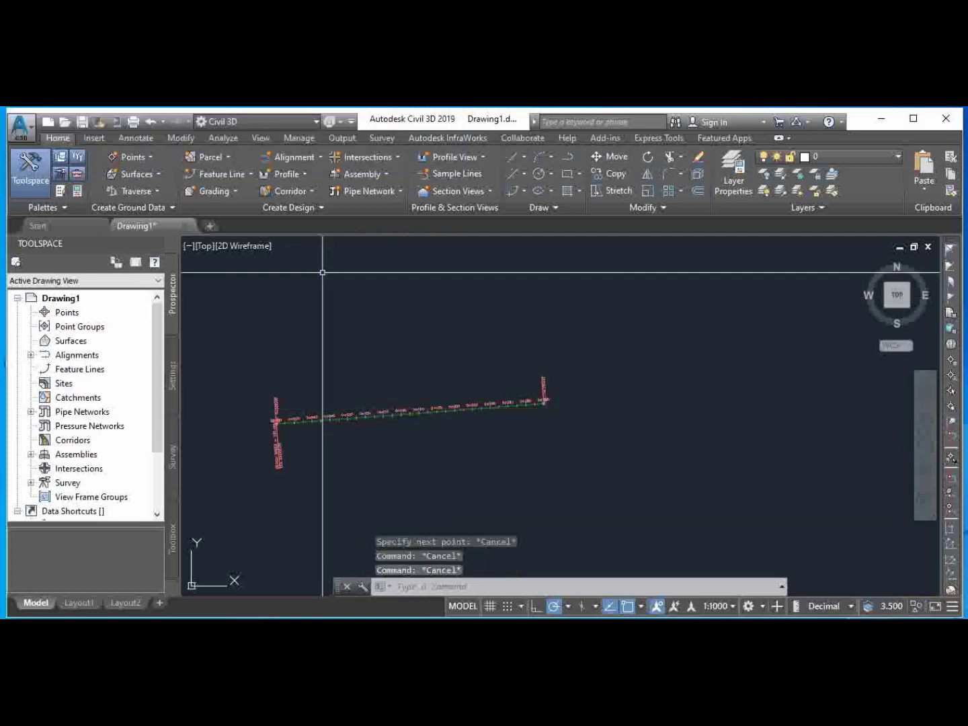
# Create a profile from the "station elevation" text file for Alignment - (1), using the Basic style and no label set.
pyautogui.click(302, 174)
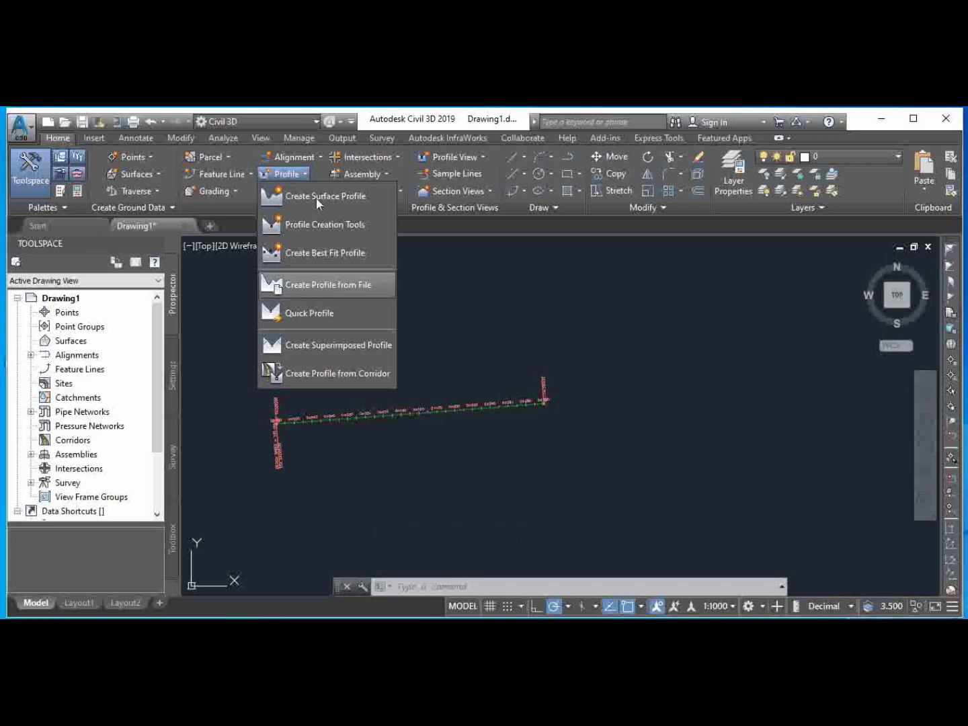
pyautogui.click(336, 281)
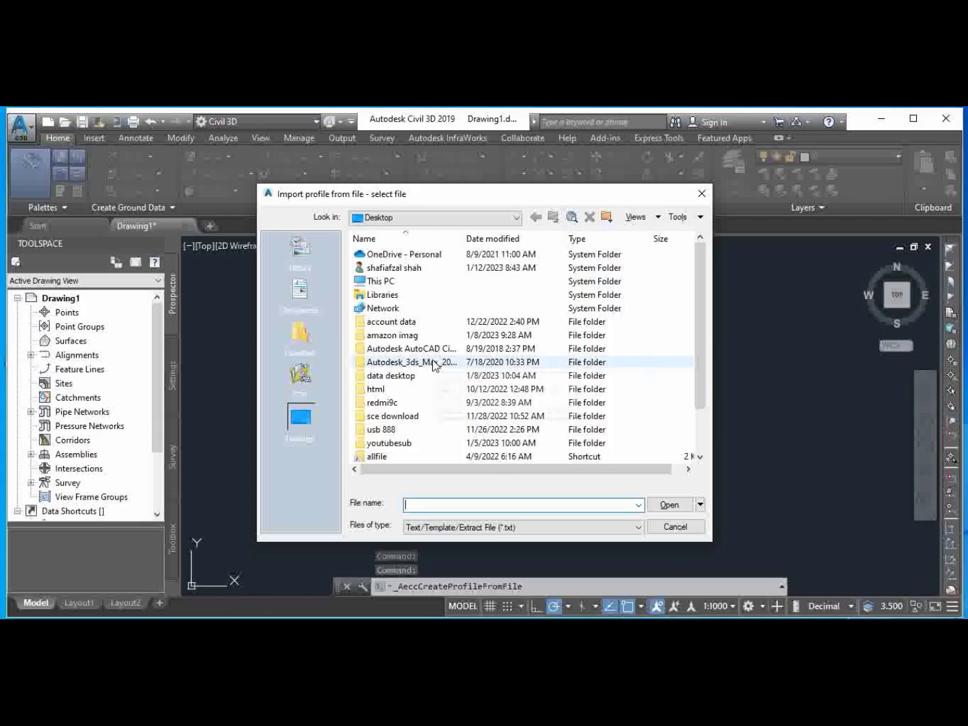
pyautogui.scroll(-2, 433, 361)
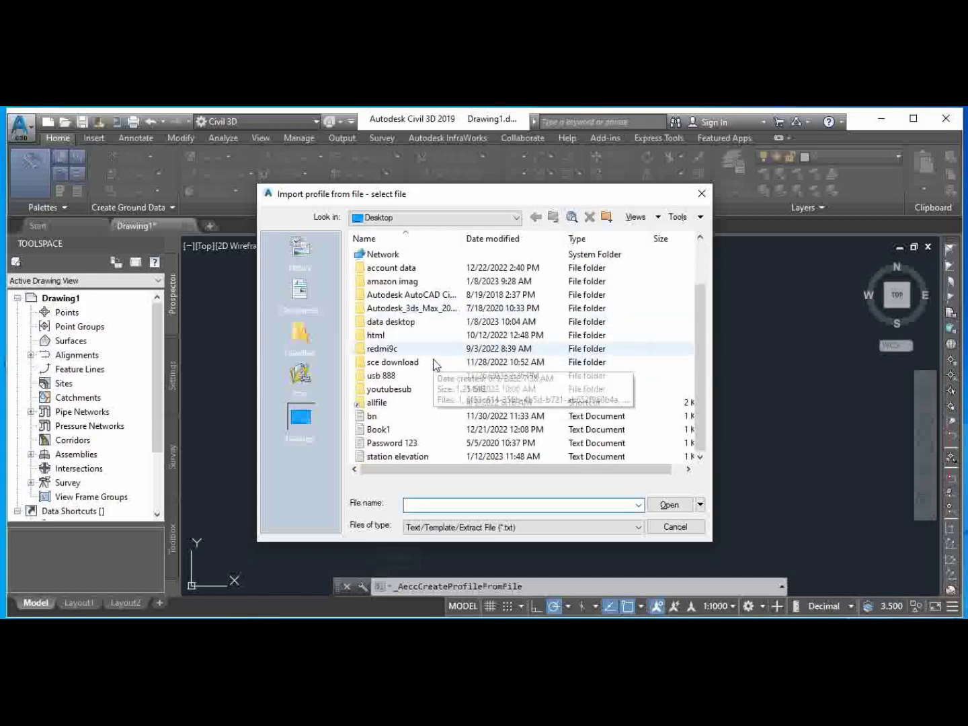
pyautogui.click(396, 457)
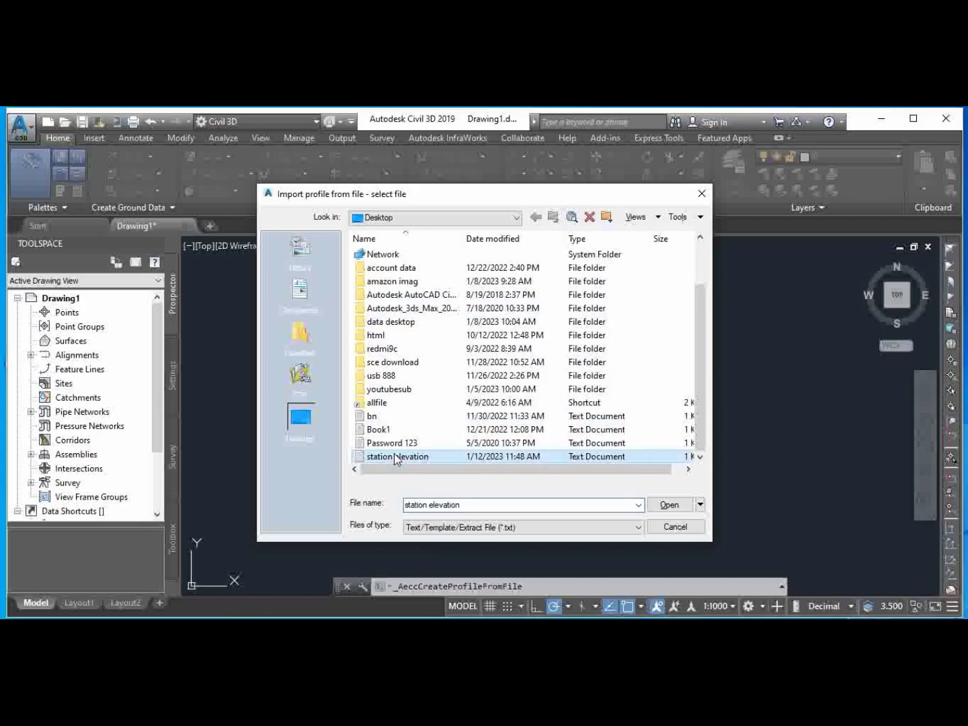
pyautogui.click(670, 506)
pyautogui.click(673, 508)
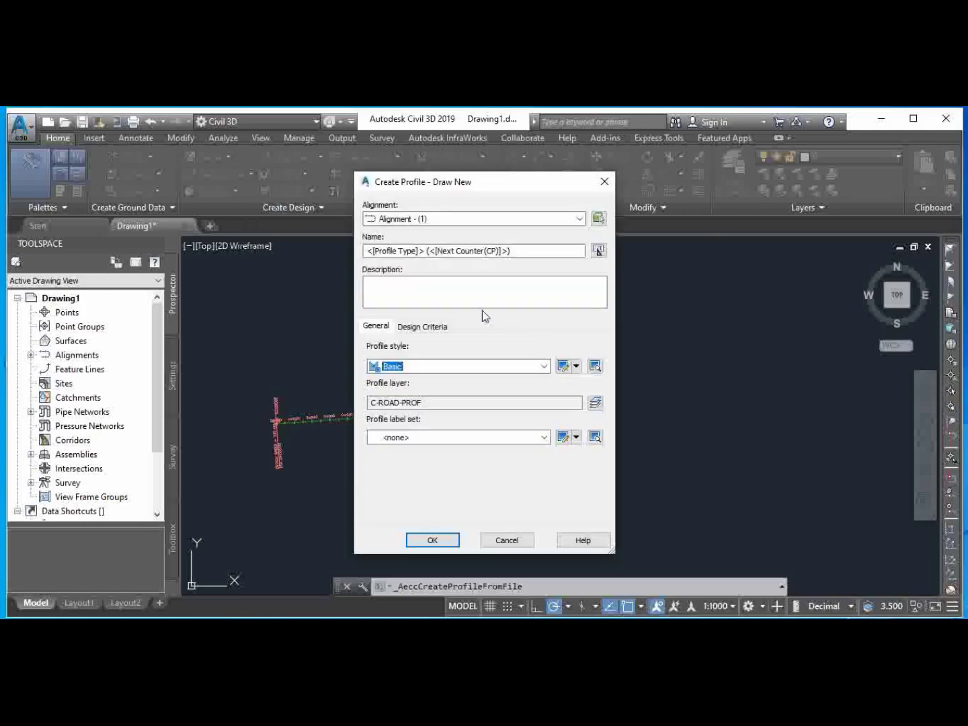
pyautogui.click(433, 540)
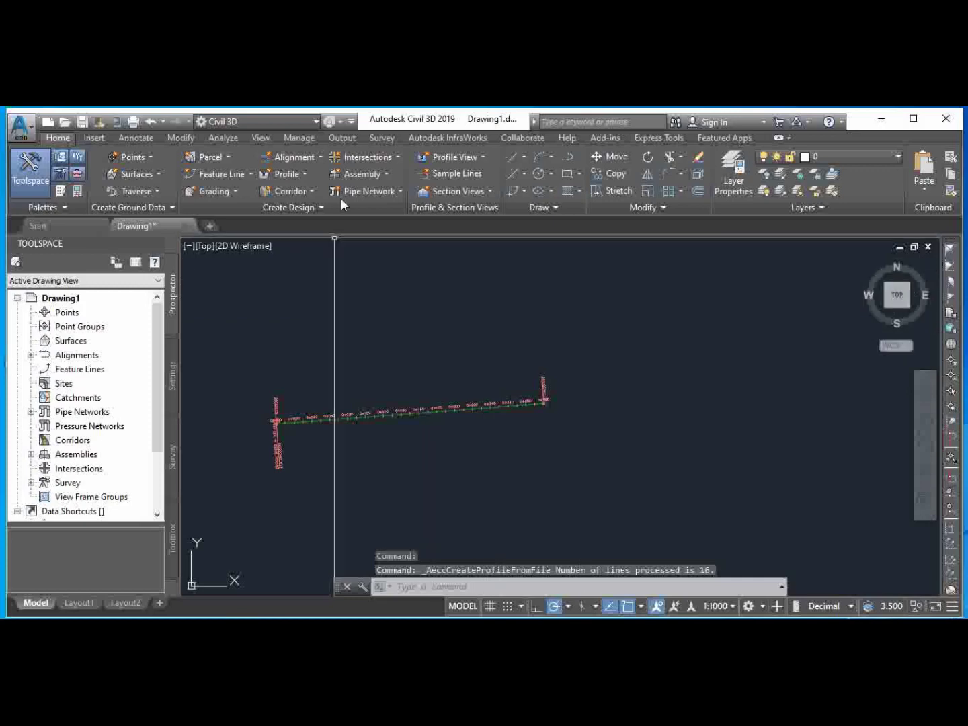
# Start Create Surface Profile for Alignment - (1) and proceed to draw the file-based profile in a profile view.
pyautogui.click(305, 172)
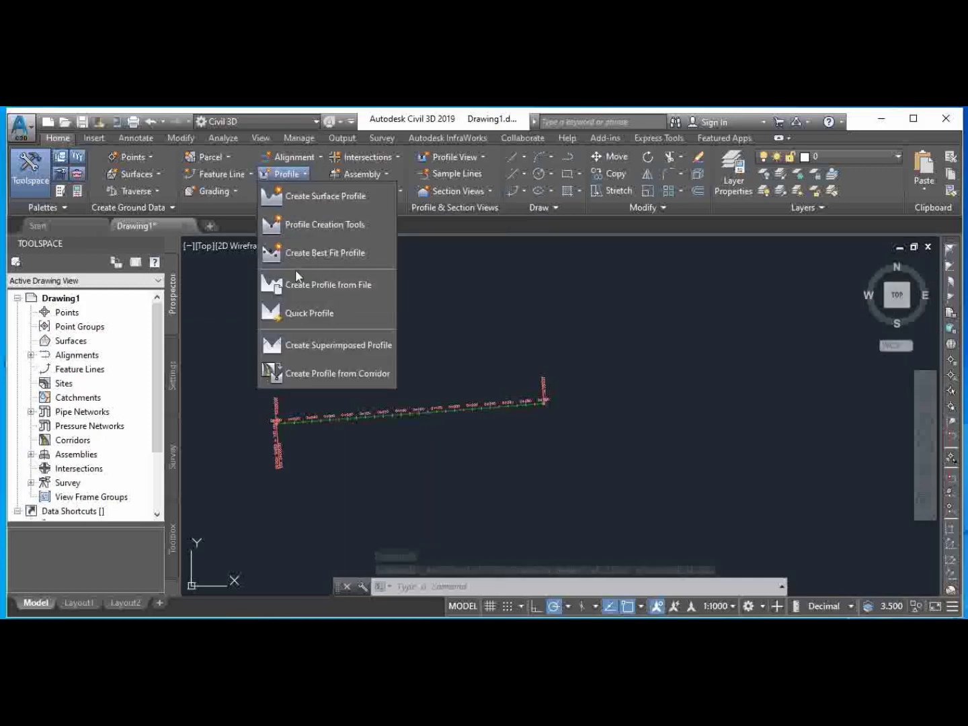
pyautogui.click(314, 198)
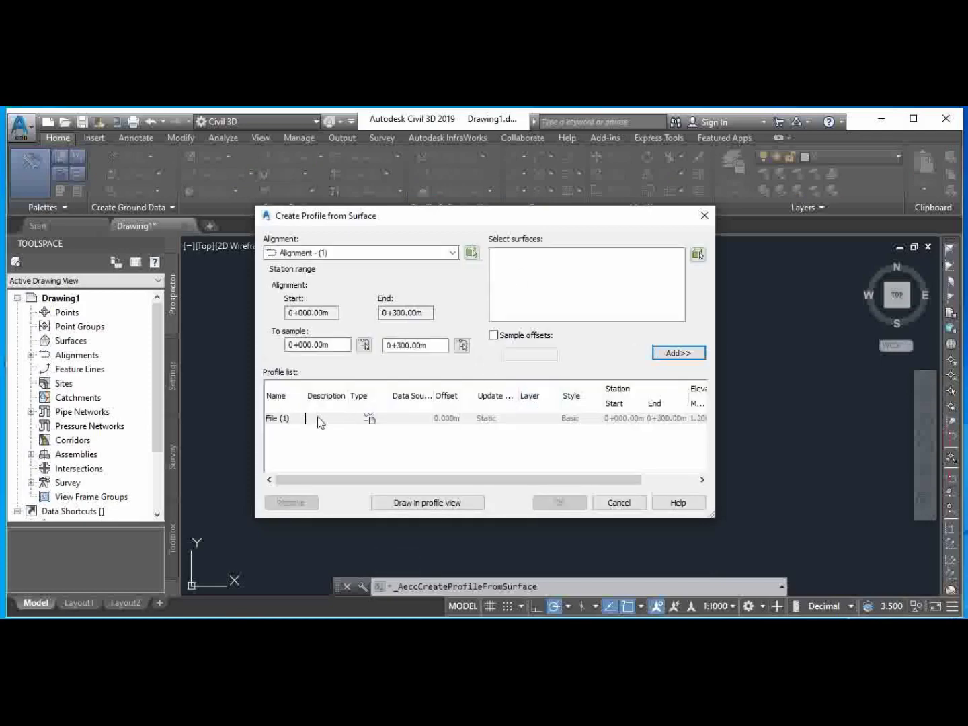
pyautogui.click(338, 423)
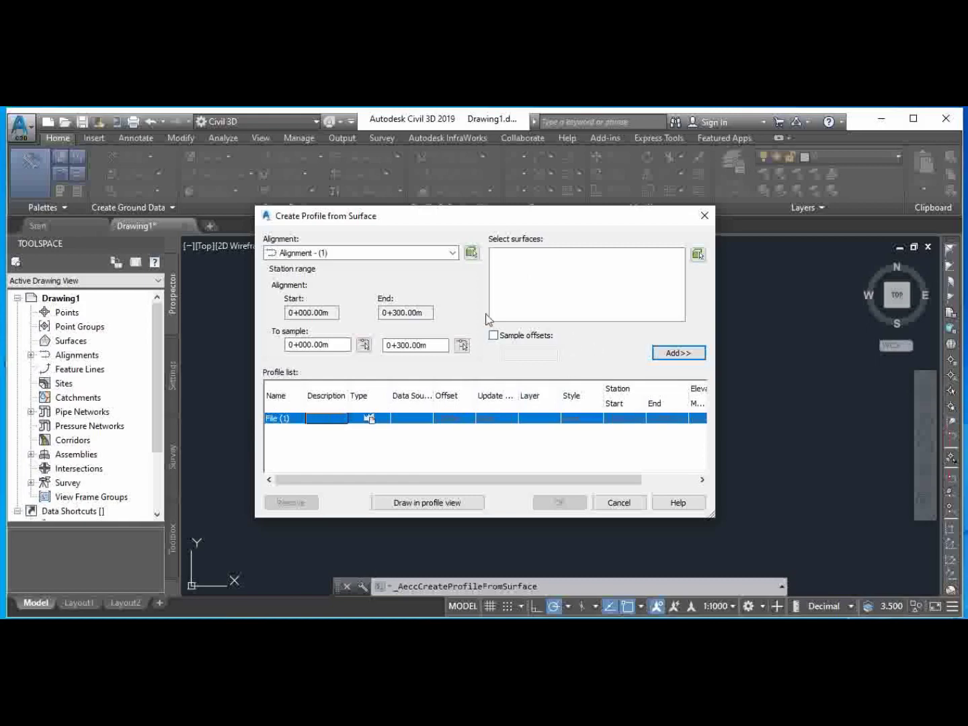
pyautogui.click(663, 353)
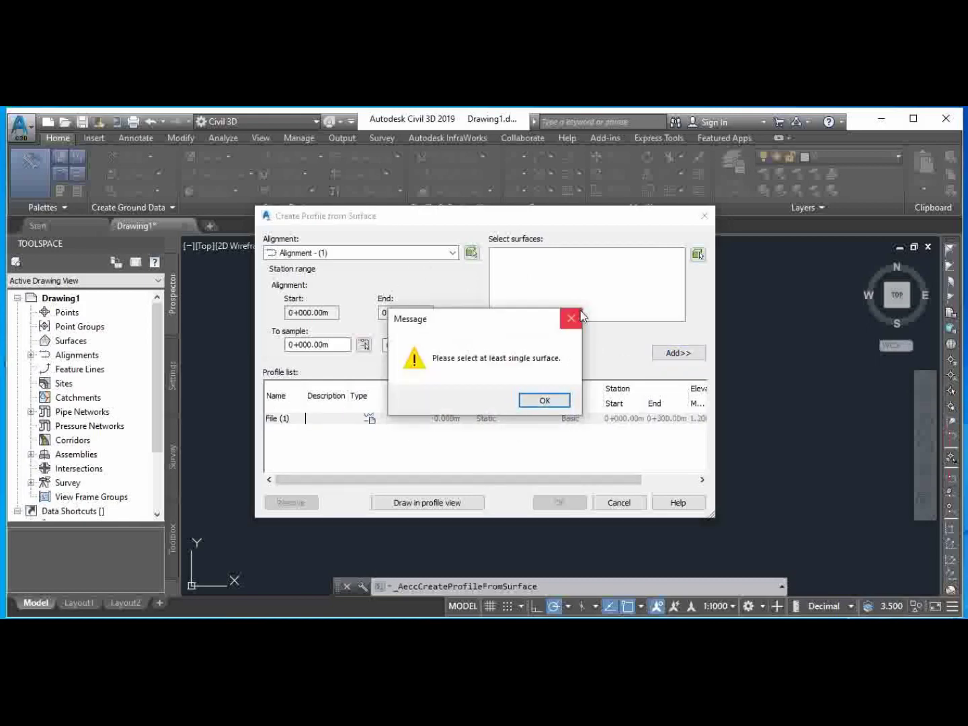
pyautogui.click(574, 318)
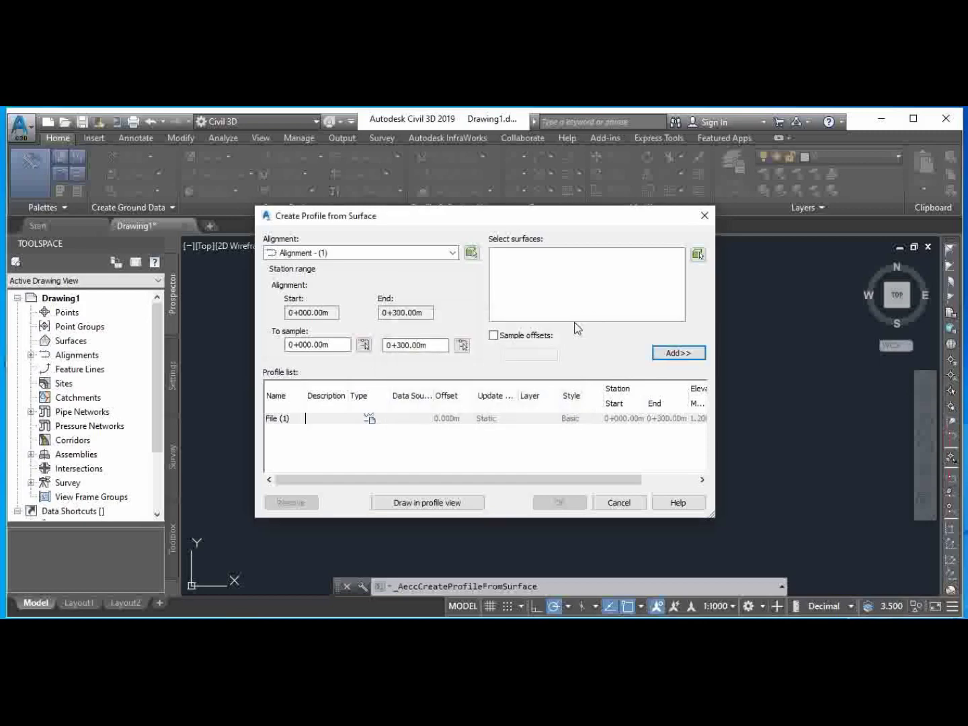
pyautogui.click(432, 504)
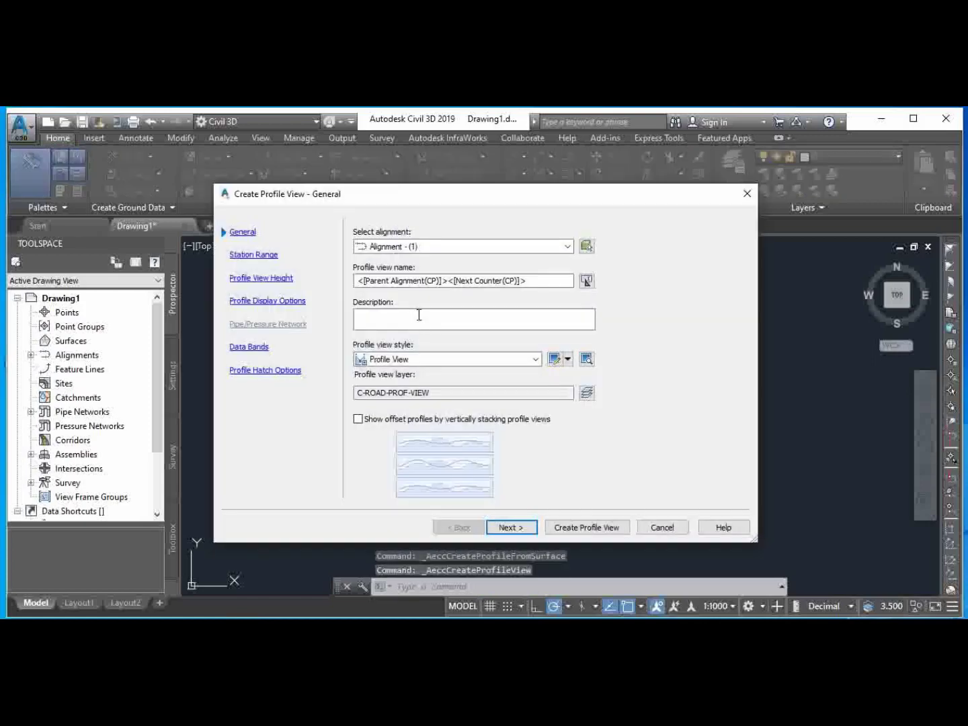
# Create the profile view with automatic station range and height and the EG-FG Elevations and Stations band set, placing it above the alignment's far end.
pyautogui.click(523, 527)
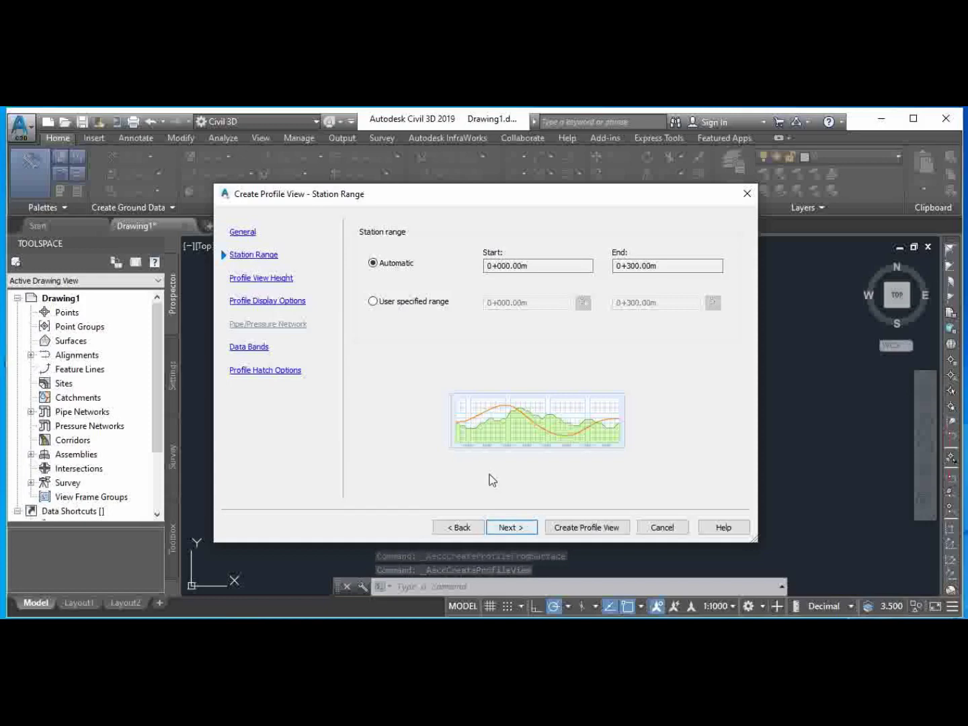
pyautogui.click(521, 528)
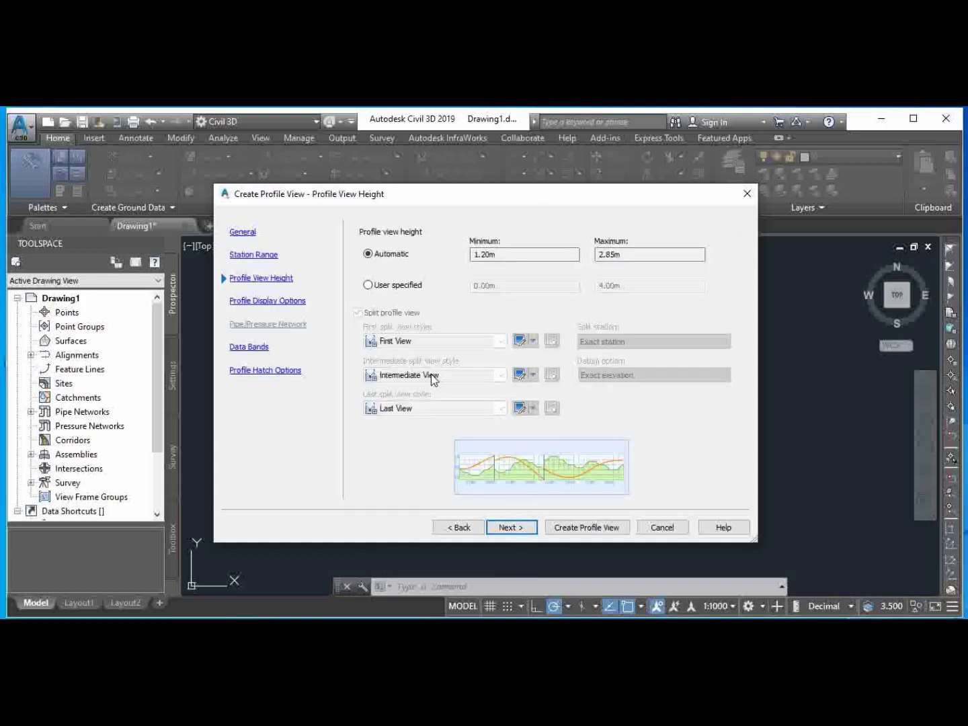
pyautogui.click(518, 527)
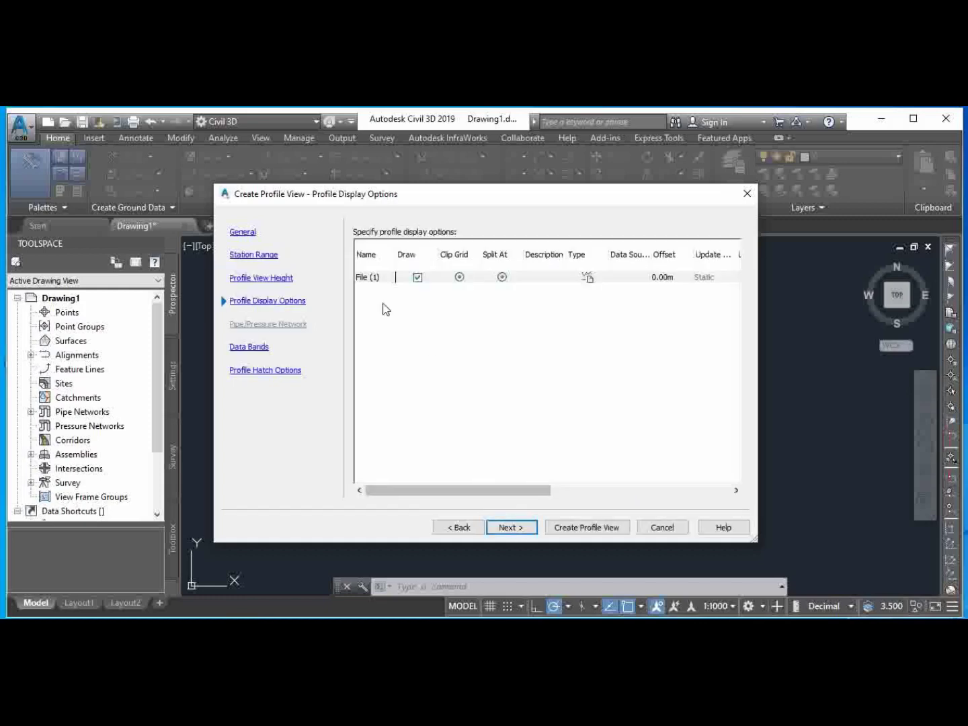
pyautogui.click(516, 527)
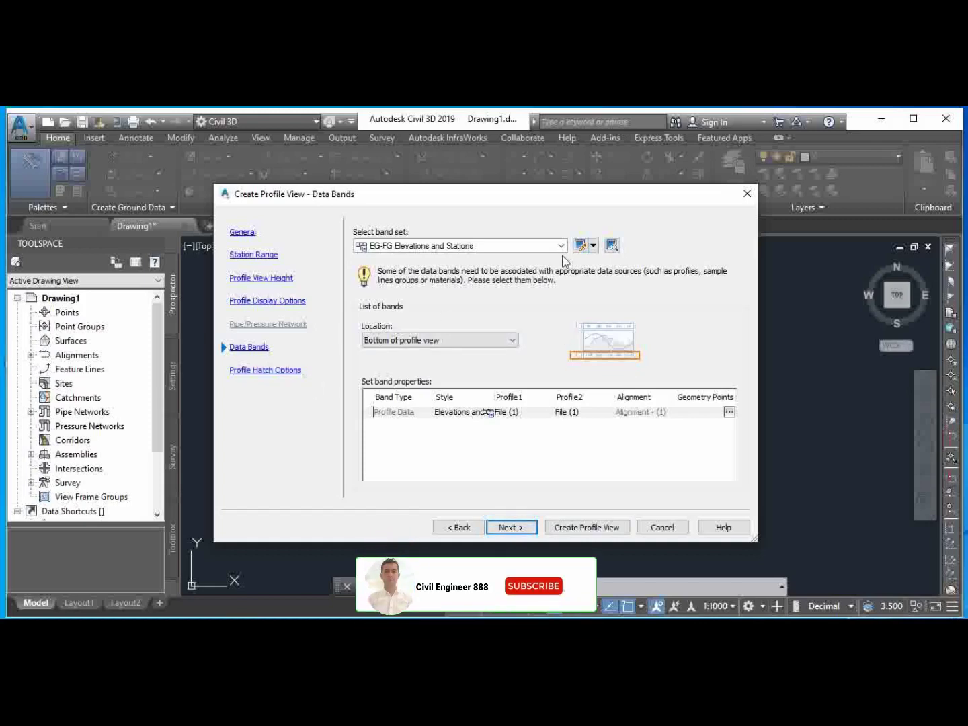
pyautogui.click(520, 528)
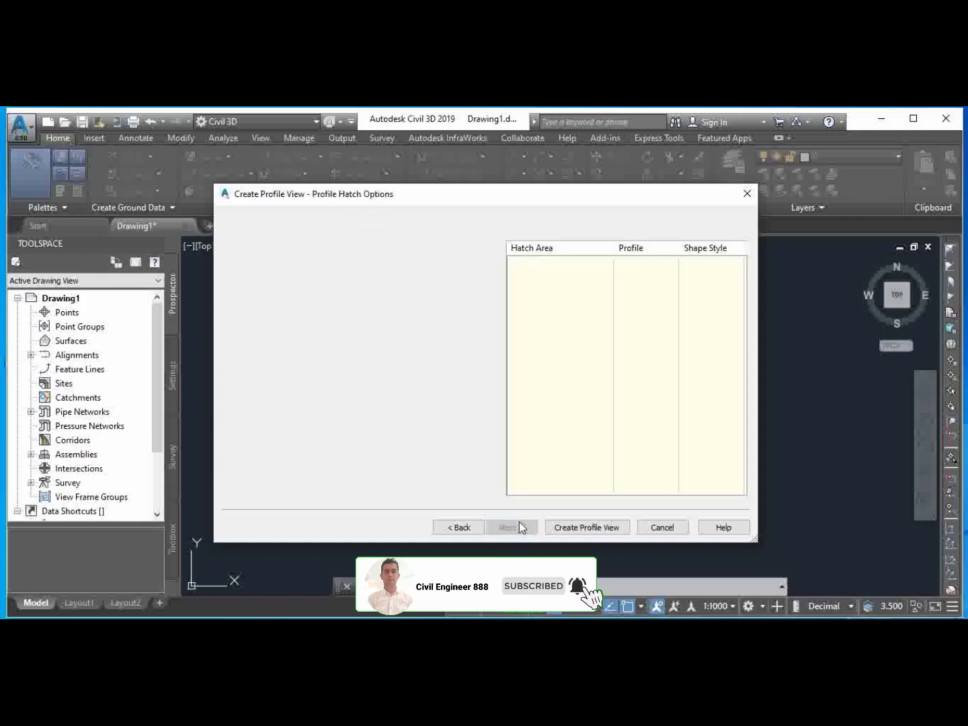
pyautogui.click(585, 525)
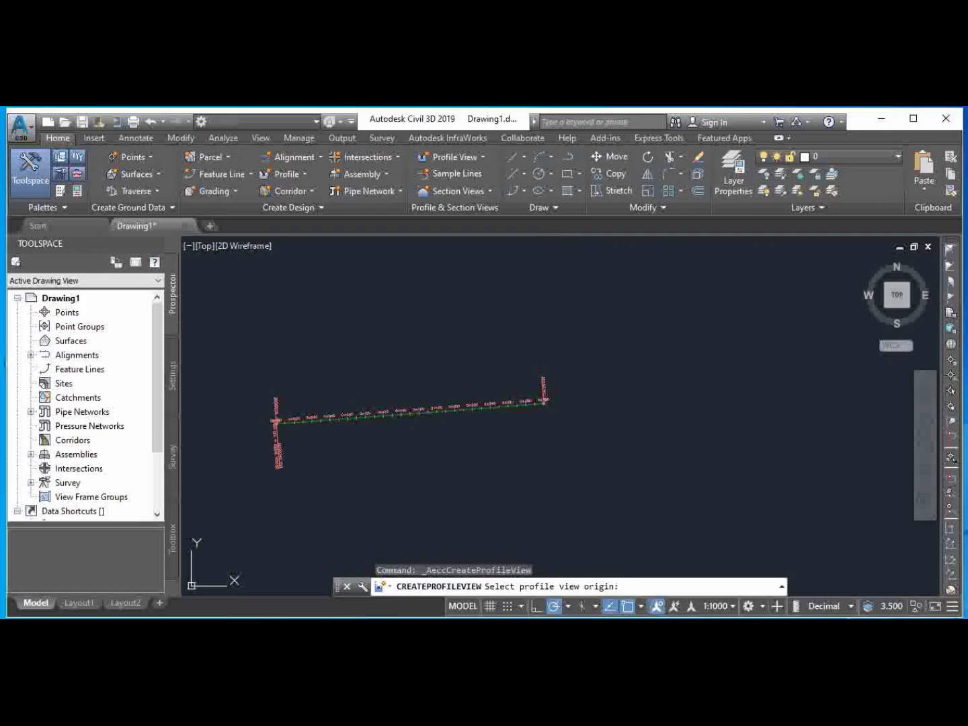
pyautogui.click(479, 358)
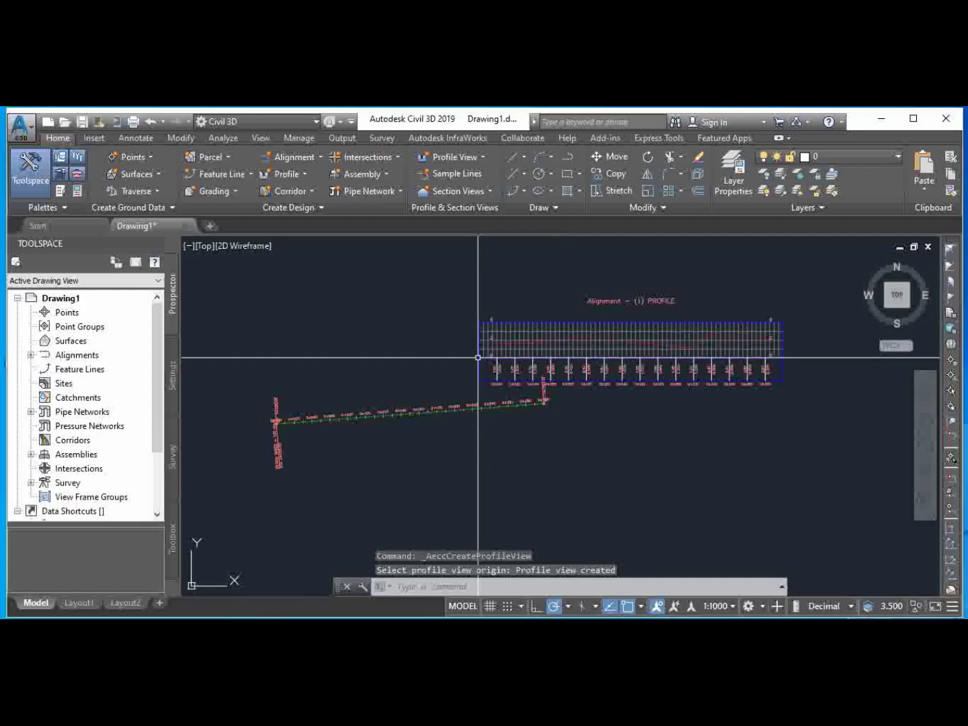
# Examine the profile view's grid, profile line and elevation and station bands, selecting the view and clearing the selection.
pyautogui.scroll(2, 598, 357)
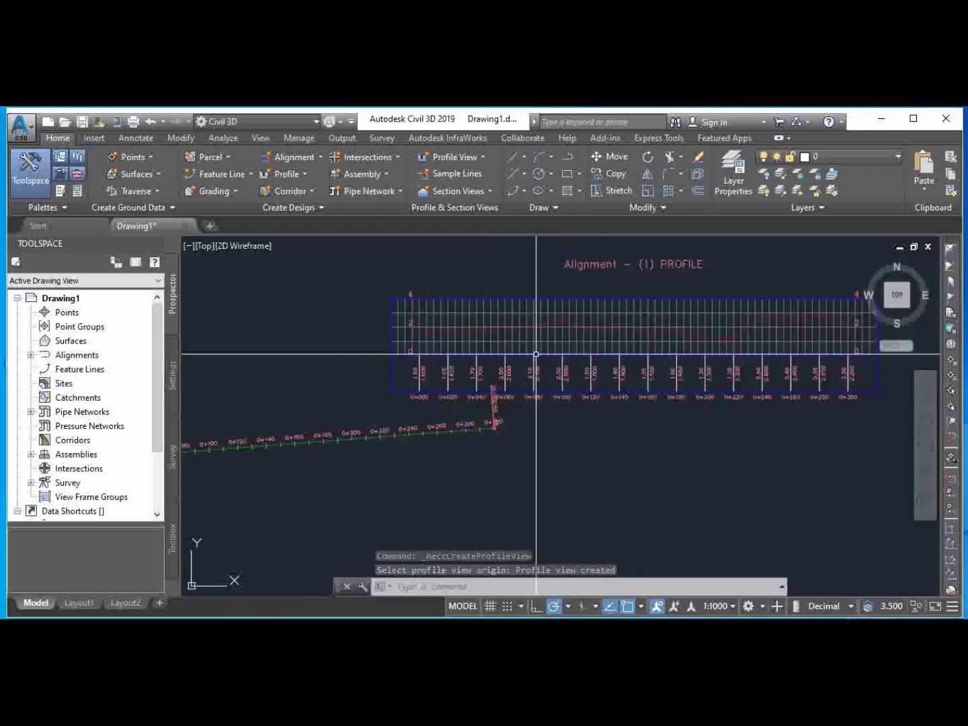
pyautogui.scroll(-2, 595, 346)
pyautogui.scroll(2, 592, 335)
pyautogui.scroll(-3, 593, 339)
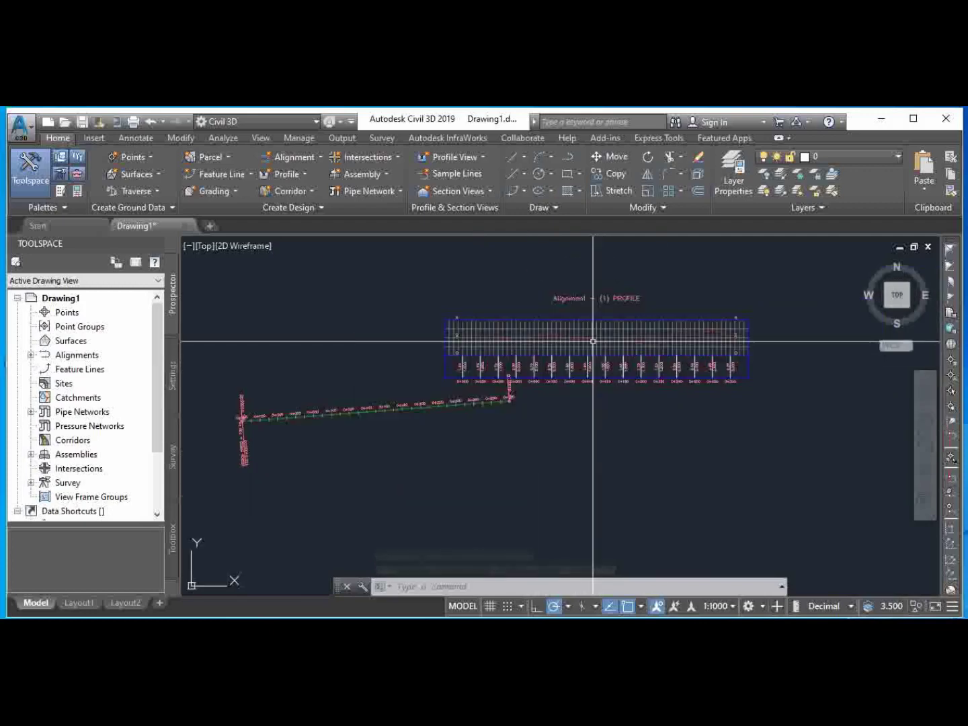
pyautogui.scroll(3, 593, 336)
pyautogui.scroll(-2, 668, 292)
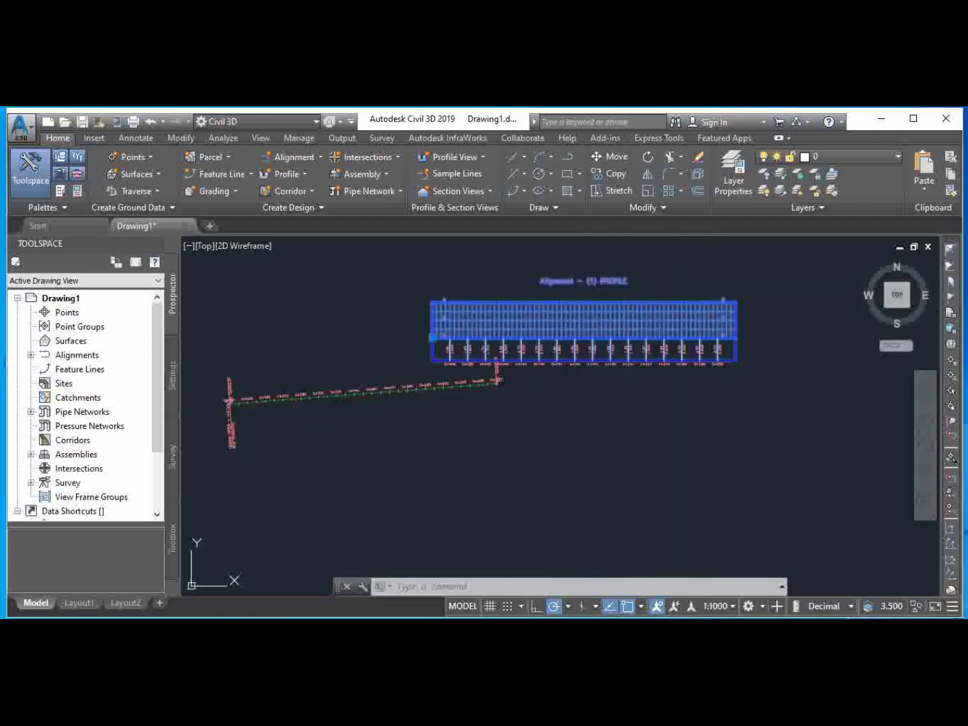
pyautogui.click(640, 313)
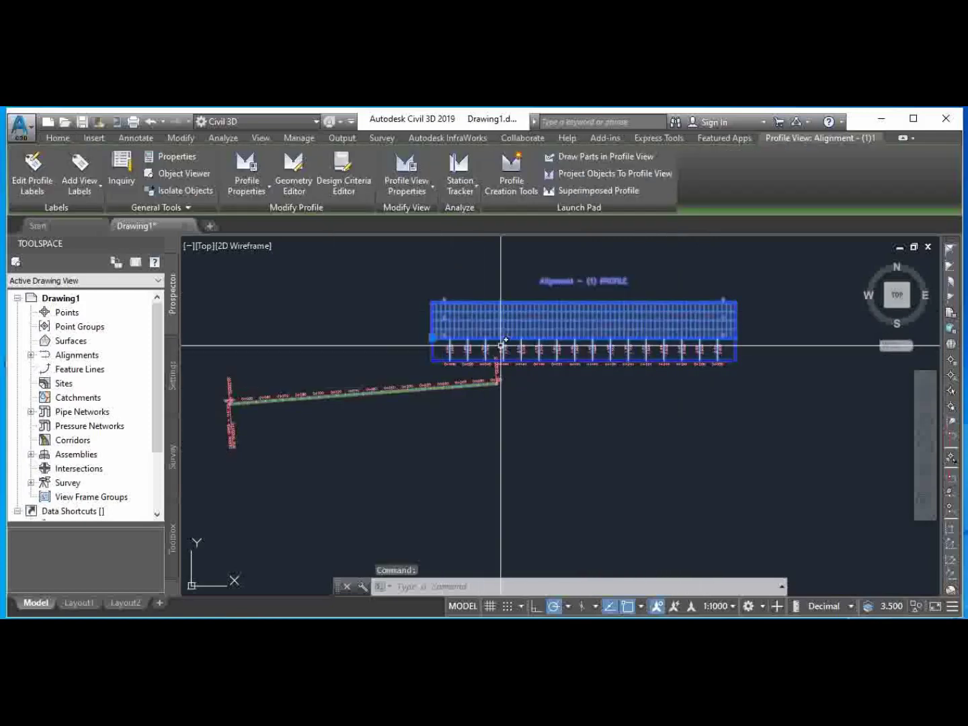
pyautogui.scroll(4, 498, 350)
pyautogui.scroll(-2, 500, 345)
pyautogui.scroll(-2, 501, 345)
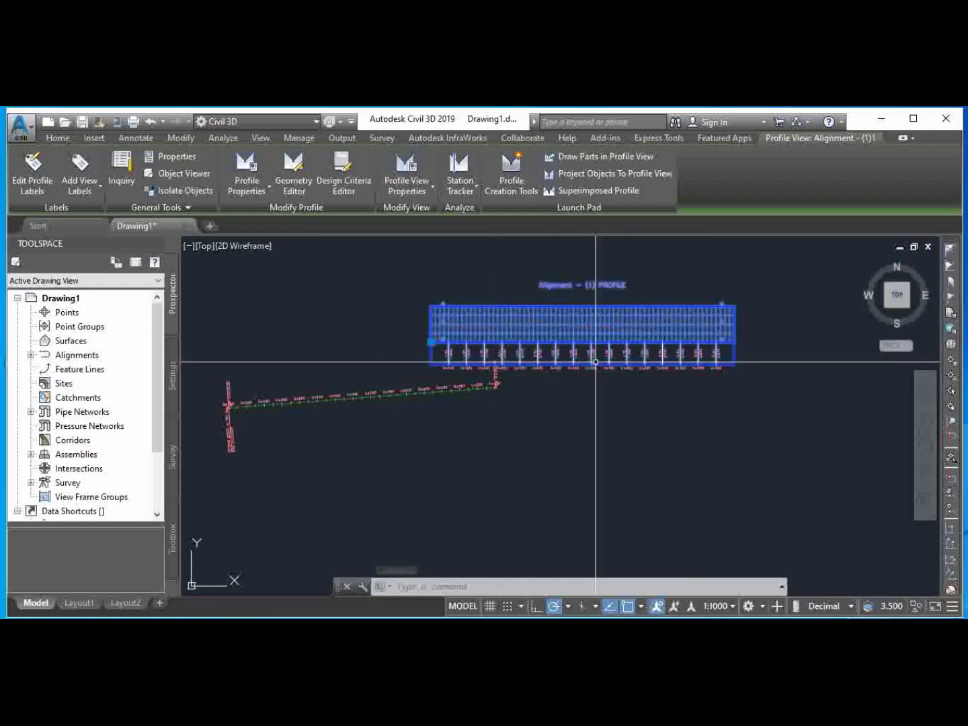
pyautogui.click(514, 277)
pyautogui.click(486, 263)
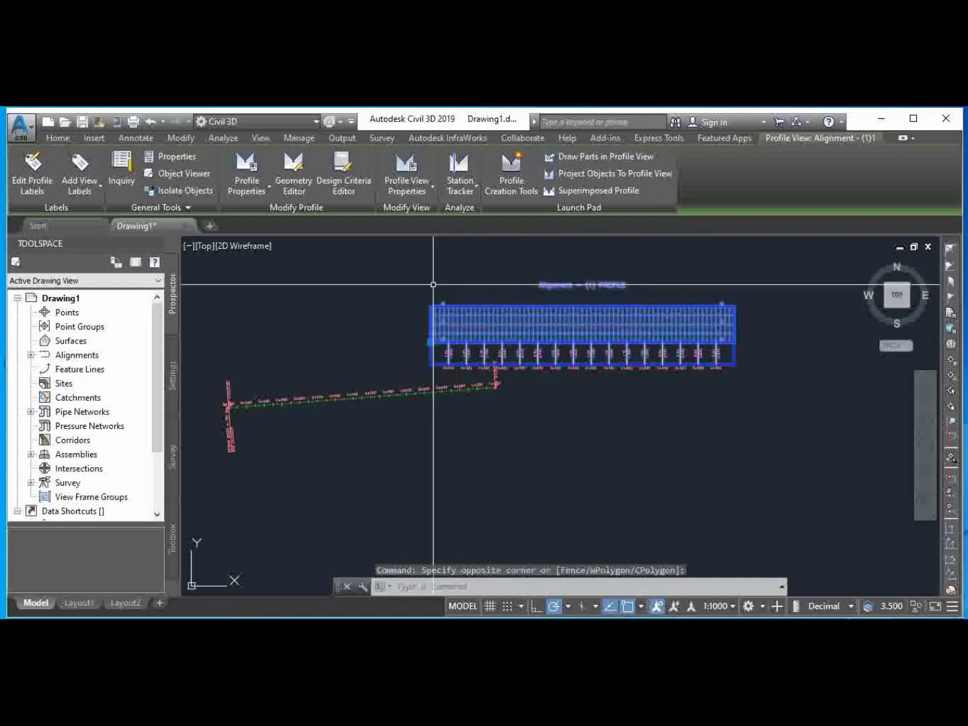
pyautogui.press('Escape')
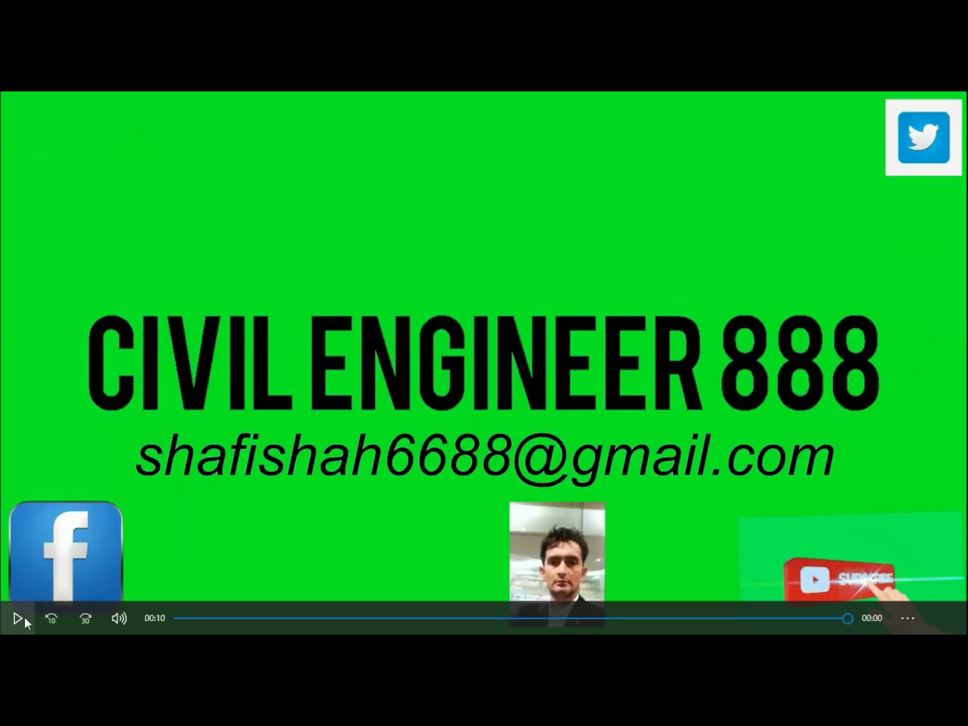
pyautogui.click(24, 617)
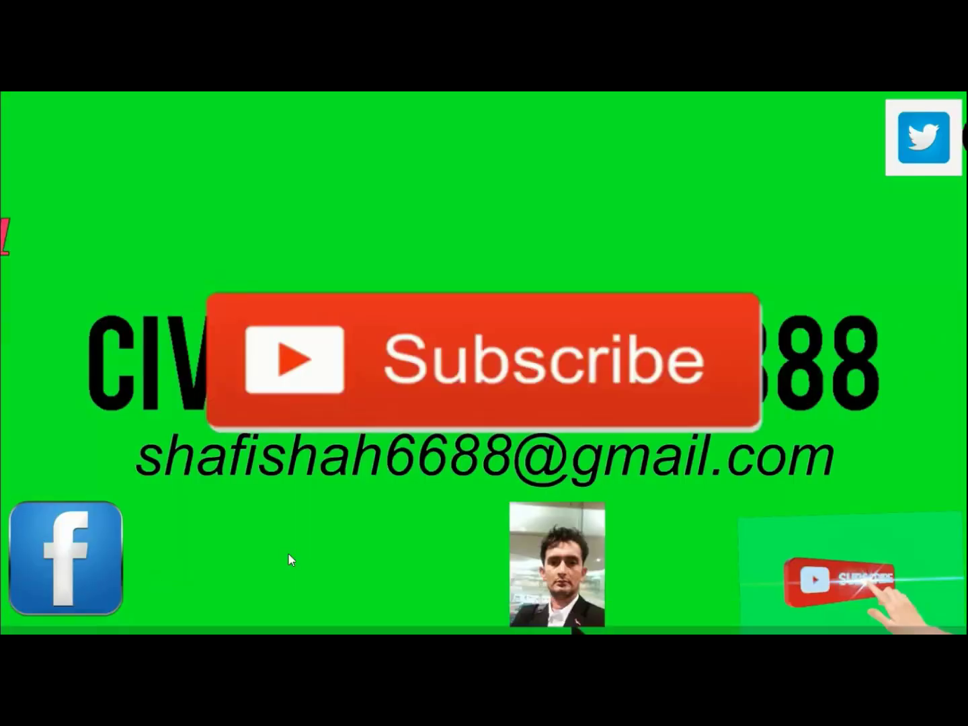